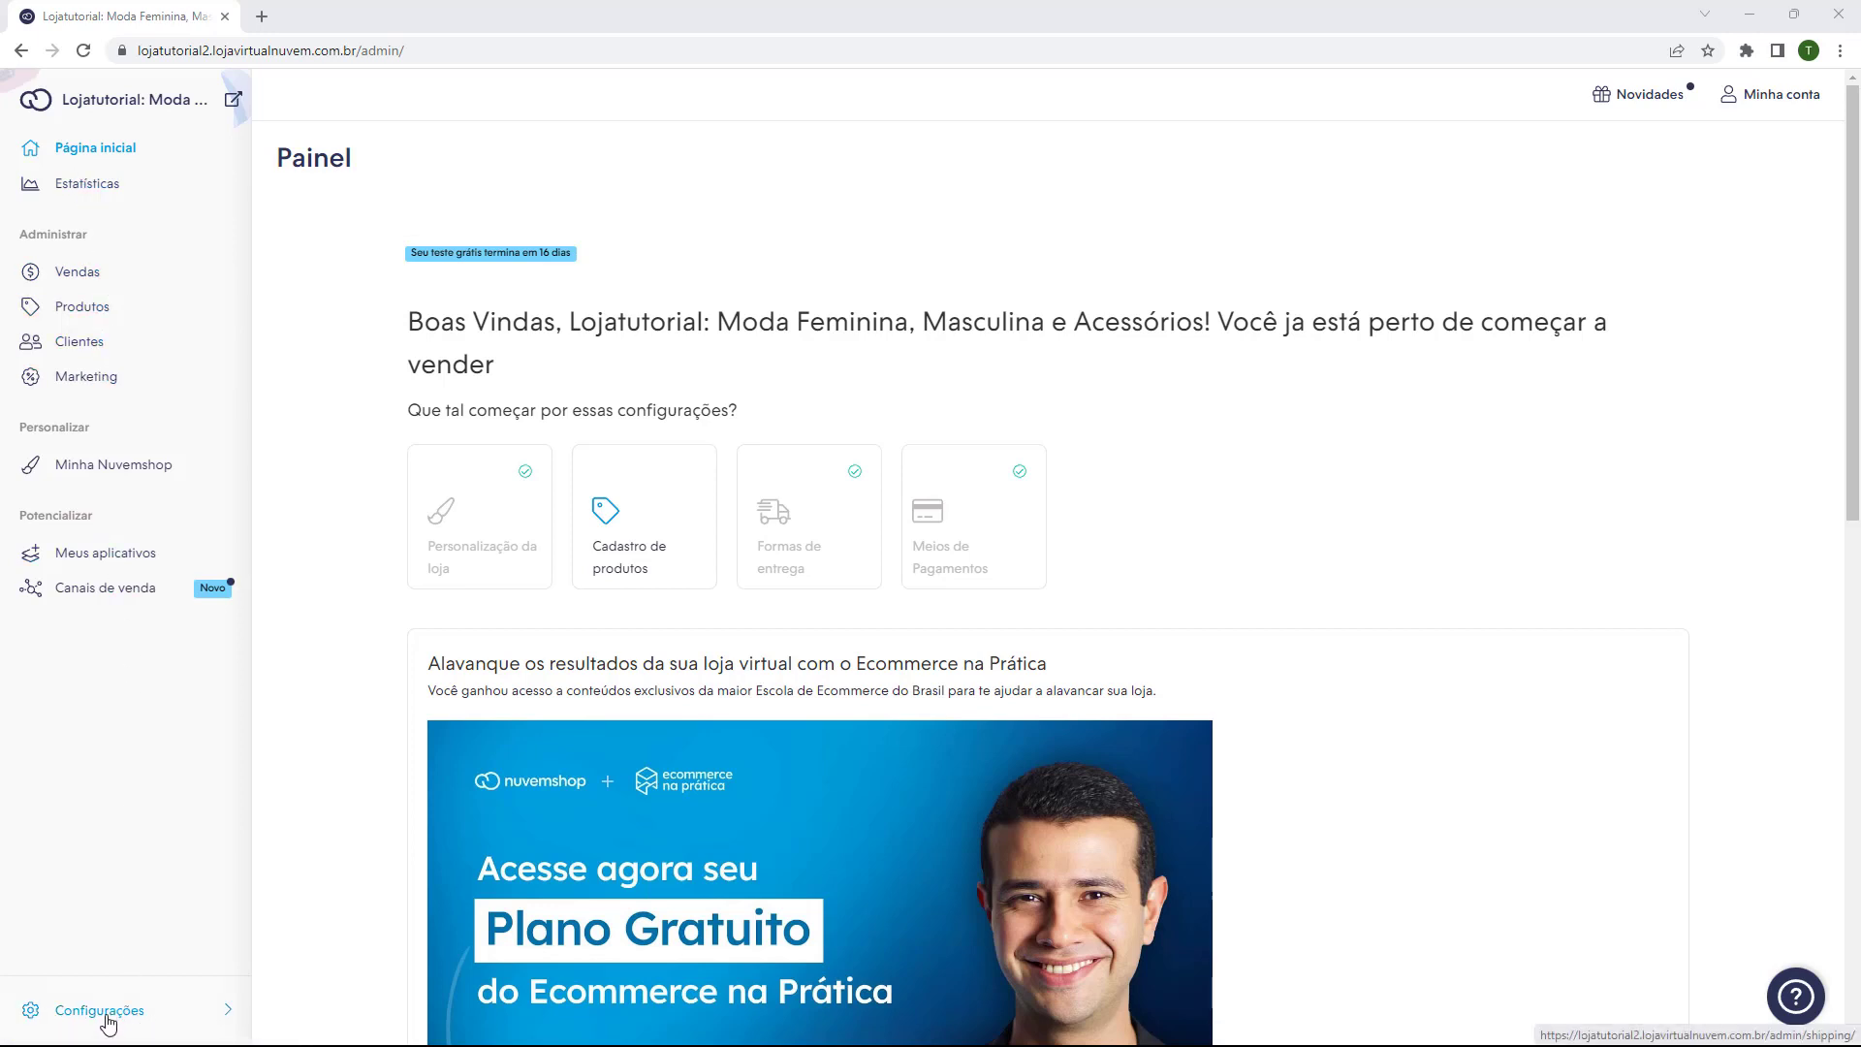
# Step: Open the store's Códigos externos settings and locate the Google GTM ID field
pyautogui.click(106, 1018)
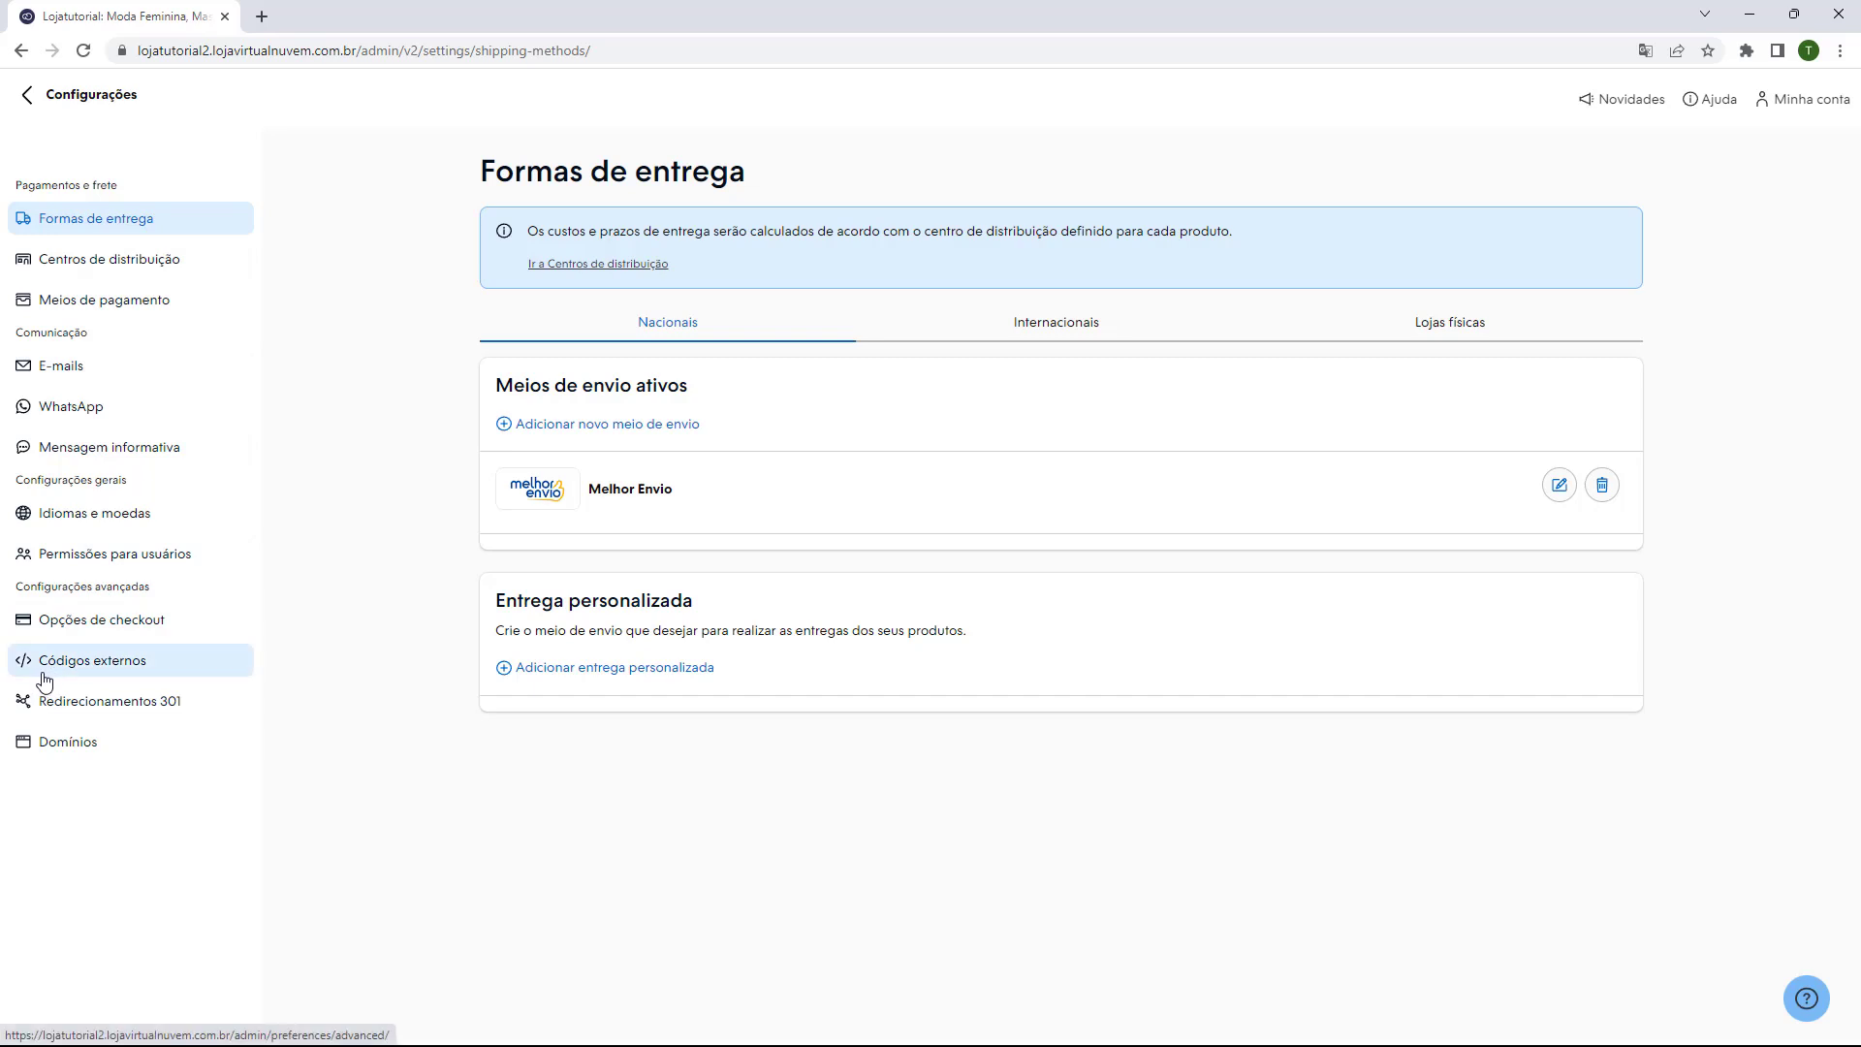
pyautogui.click(106, 671)
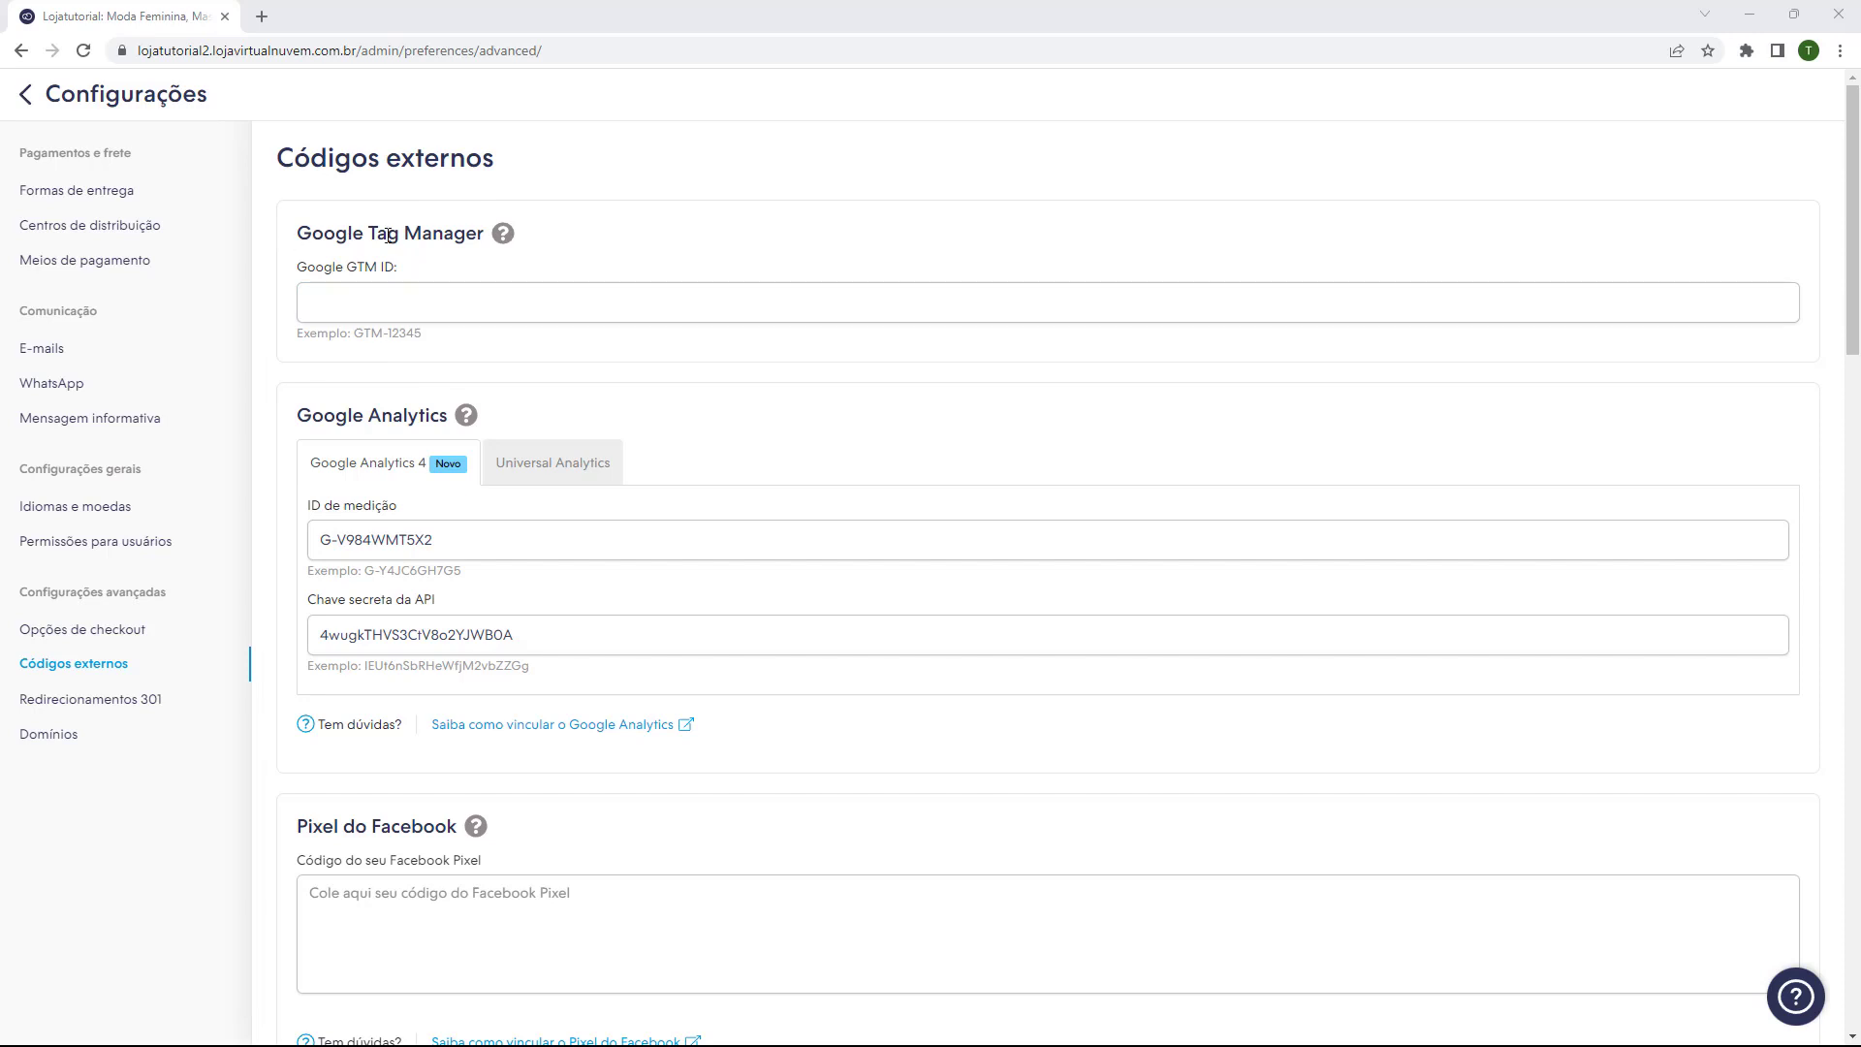
pyautogui.click(320, 320)
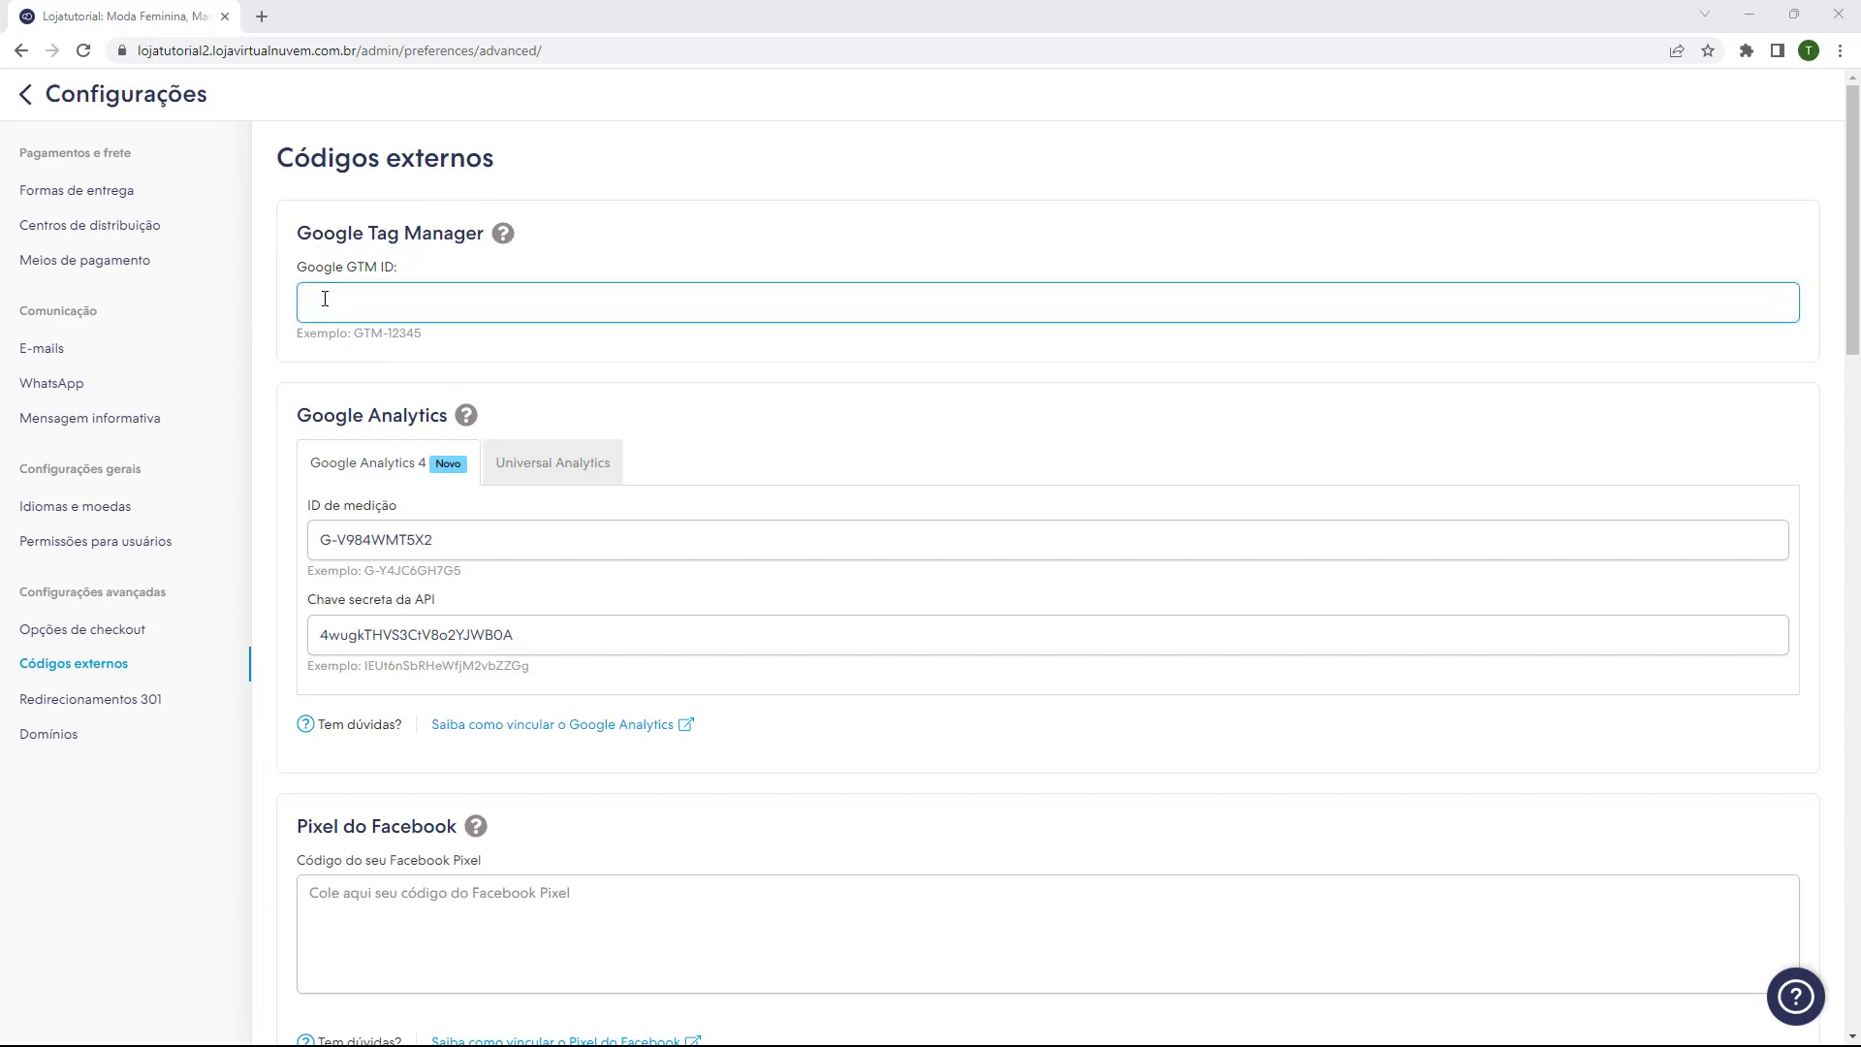
pyautogui.click(287, 305)
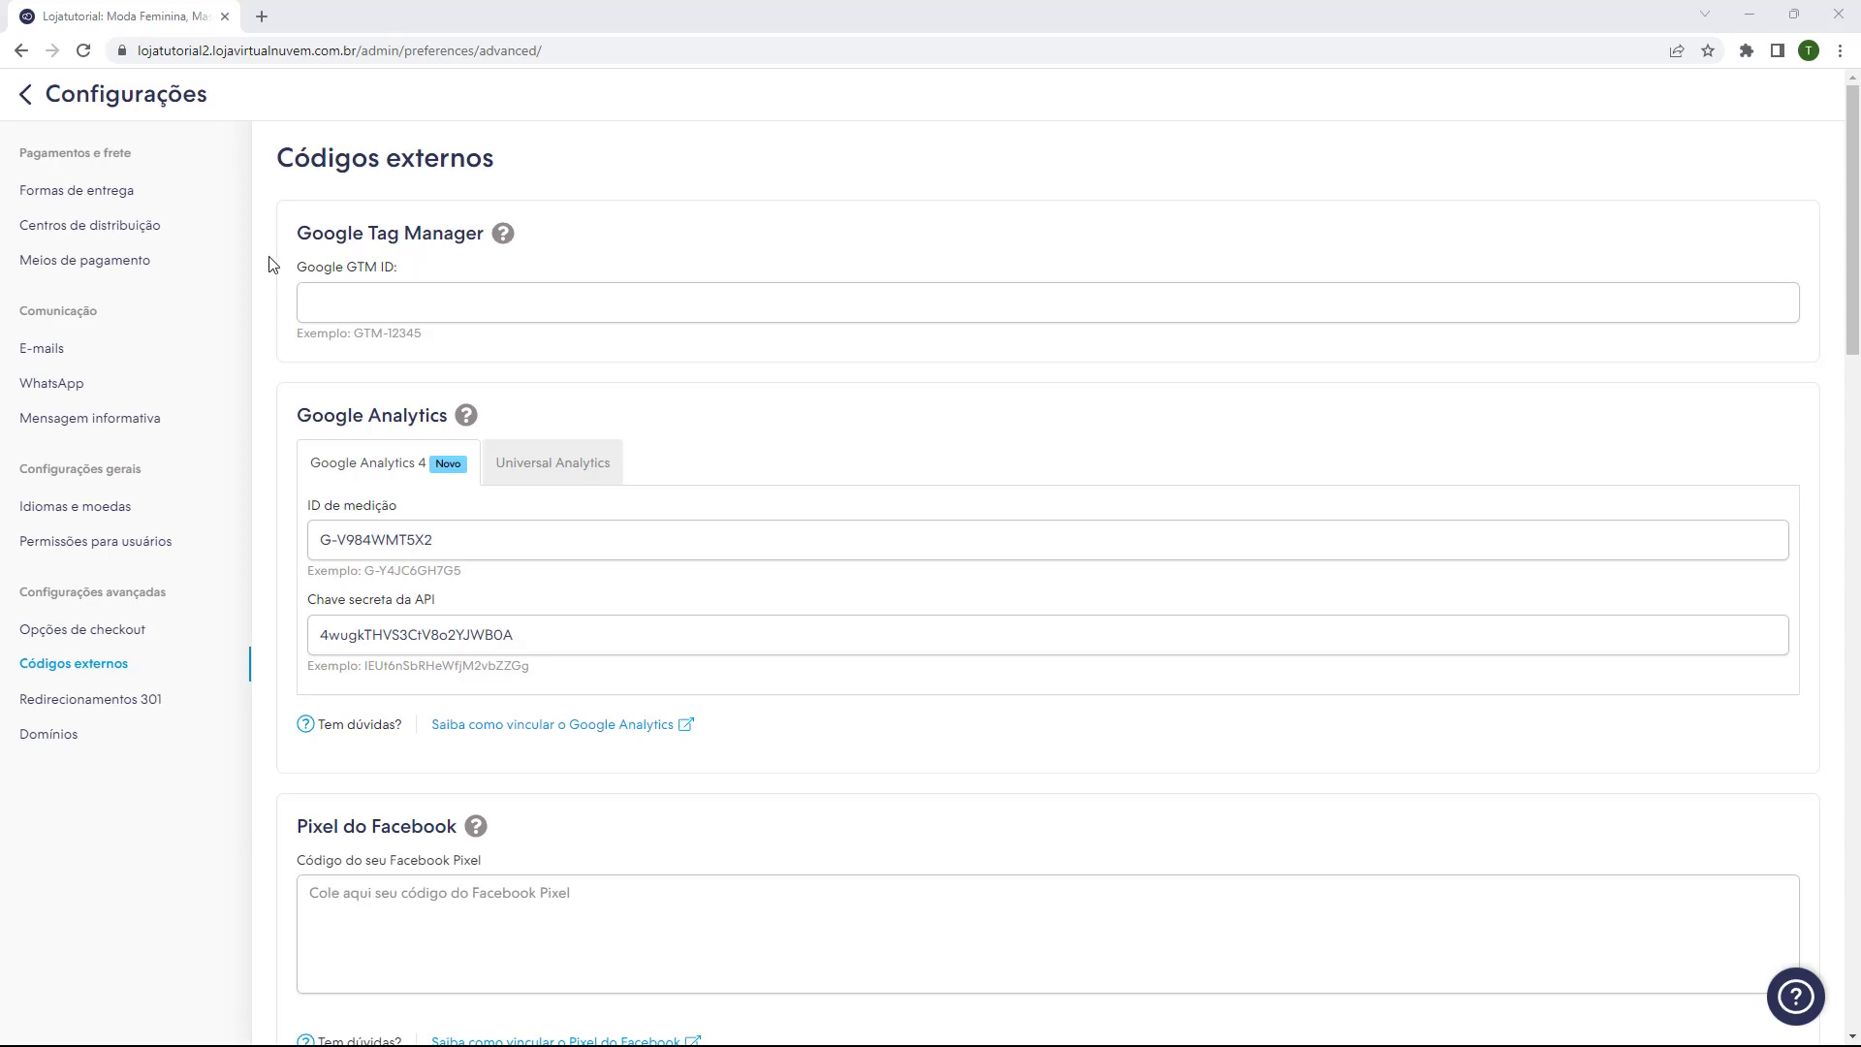
# Step: Search Google for "Google tag manager" in a new browser tab and open the official Google Tag Manager site
pyautogui.click(262, 18)
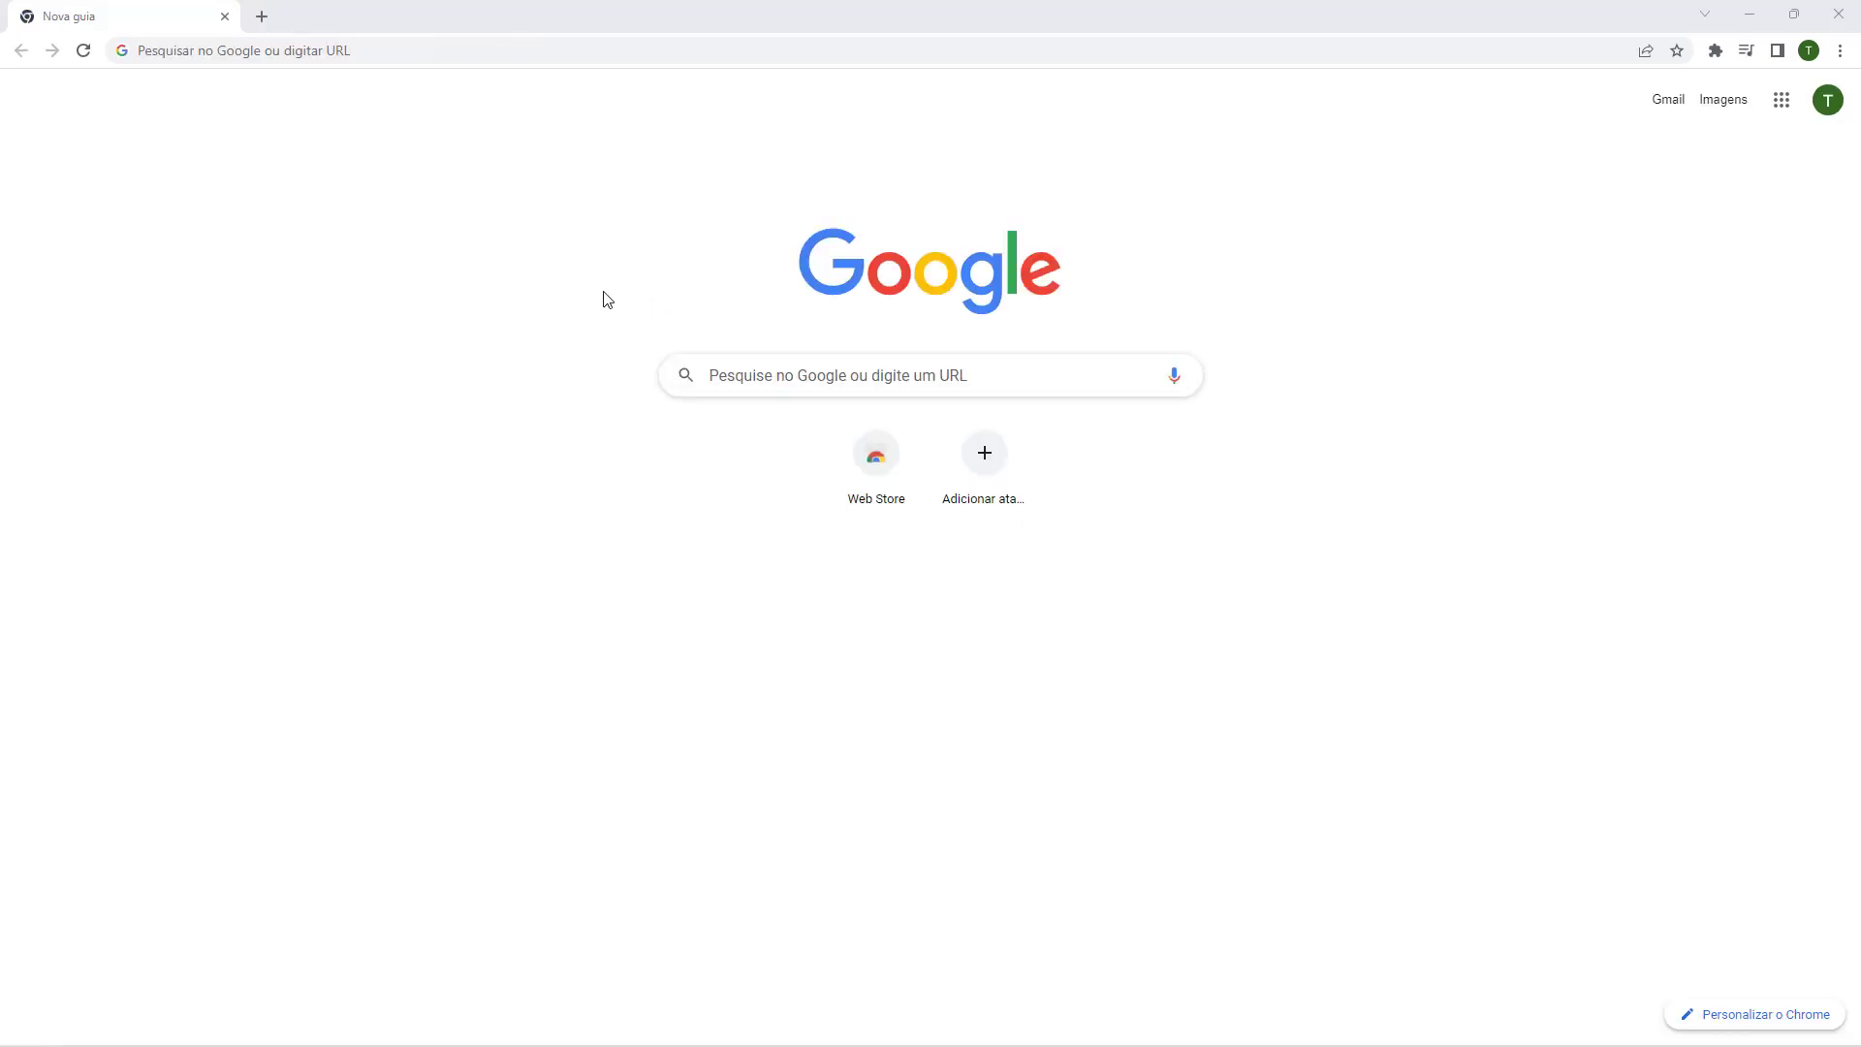
pyautogui.click(723, 374)
pyautogui.write('Google tag manager')
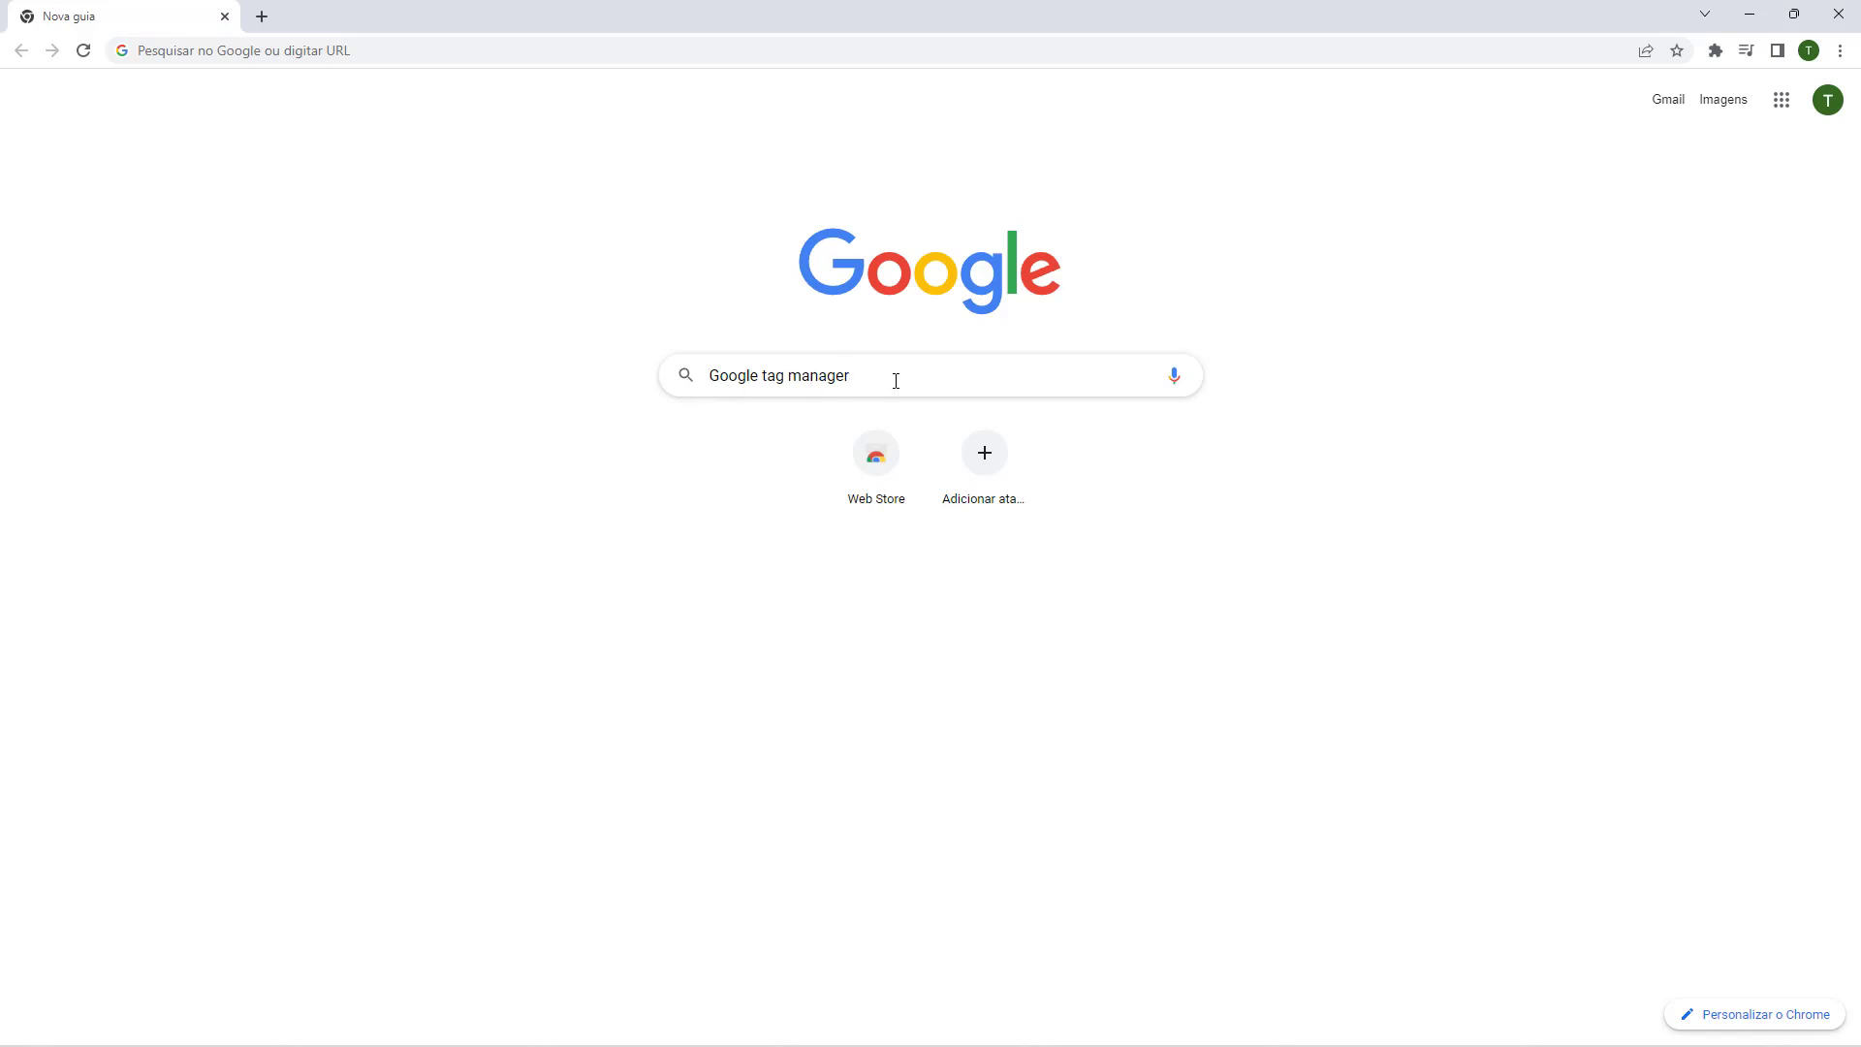
pyautogui.press('Return')
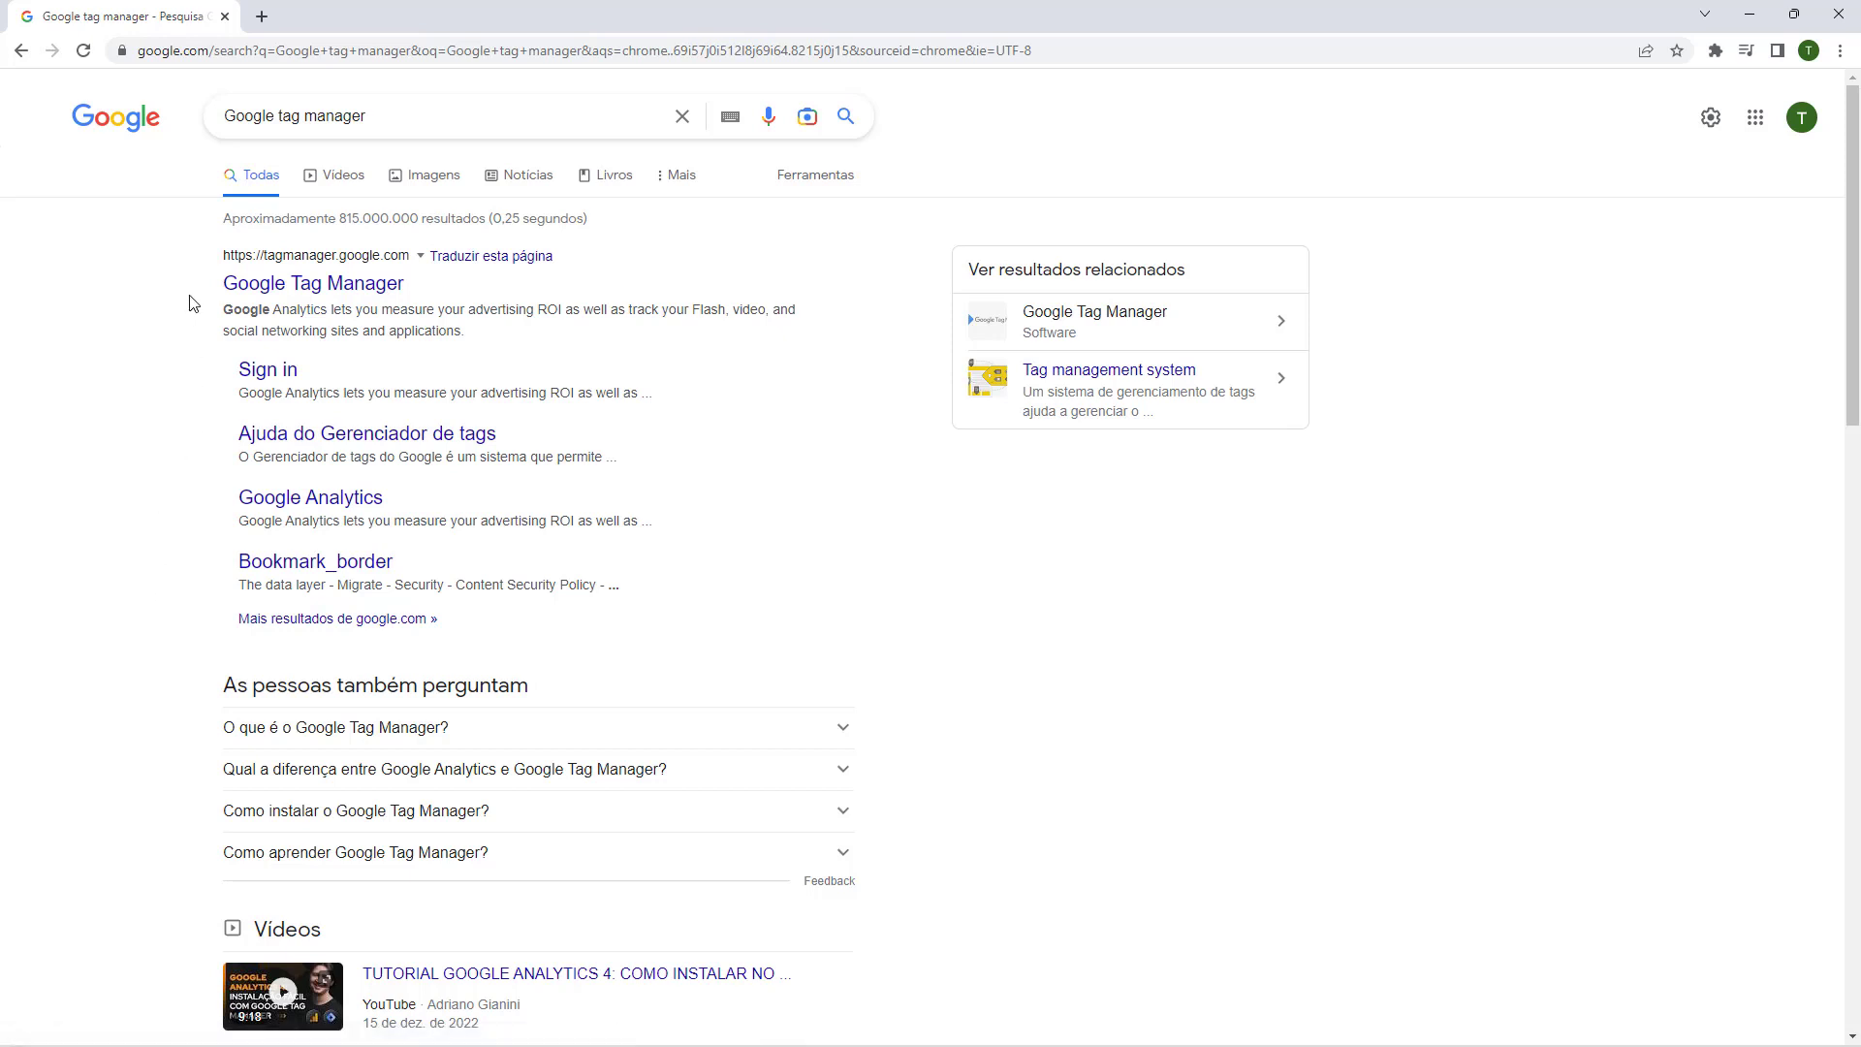
pyautogui.click(327, 293)
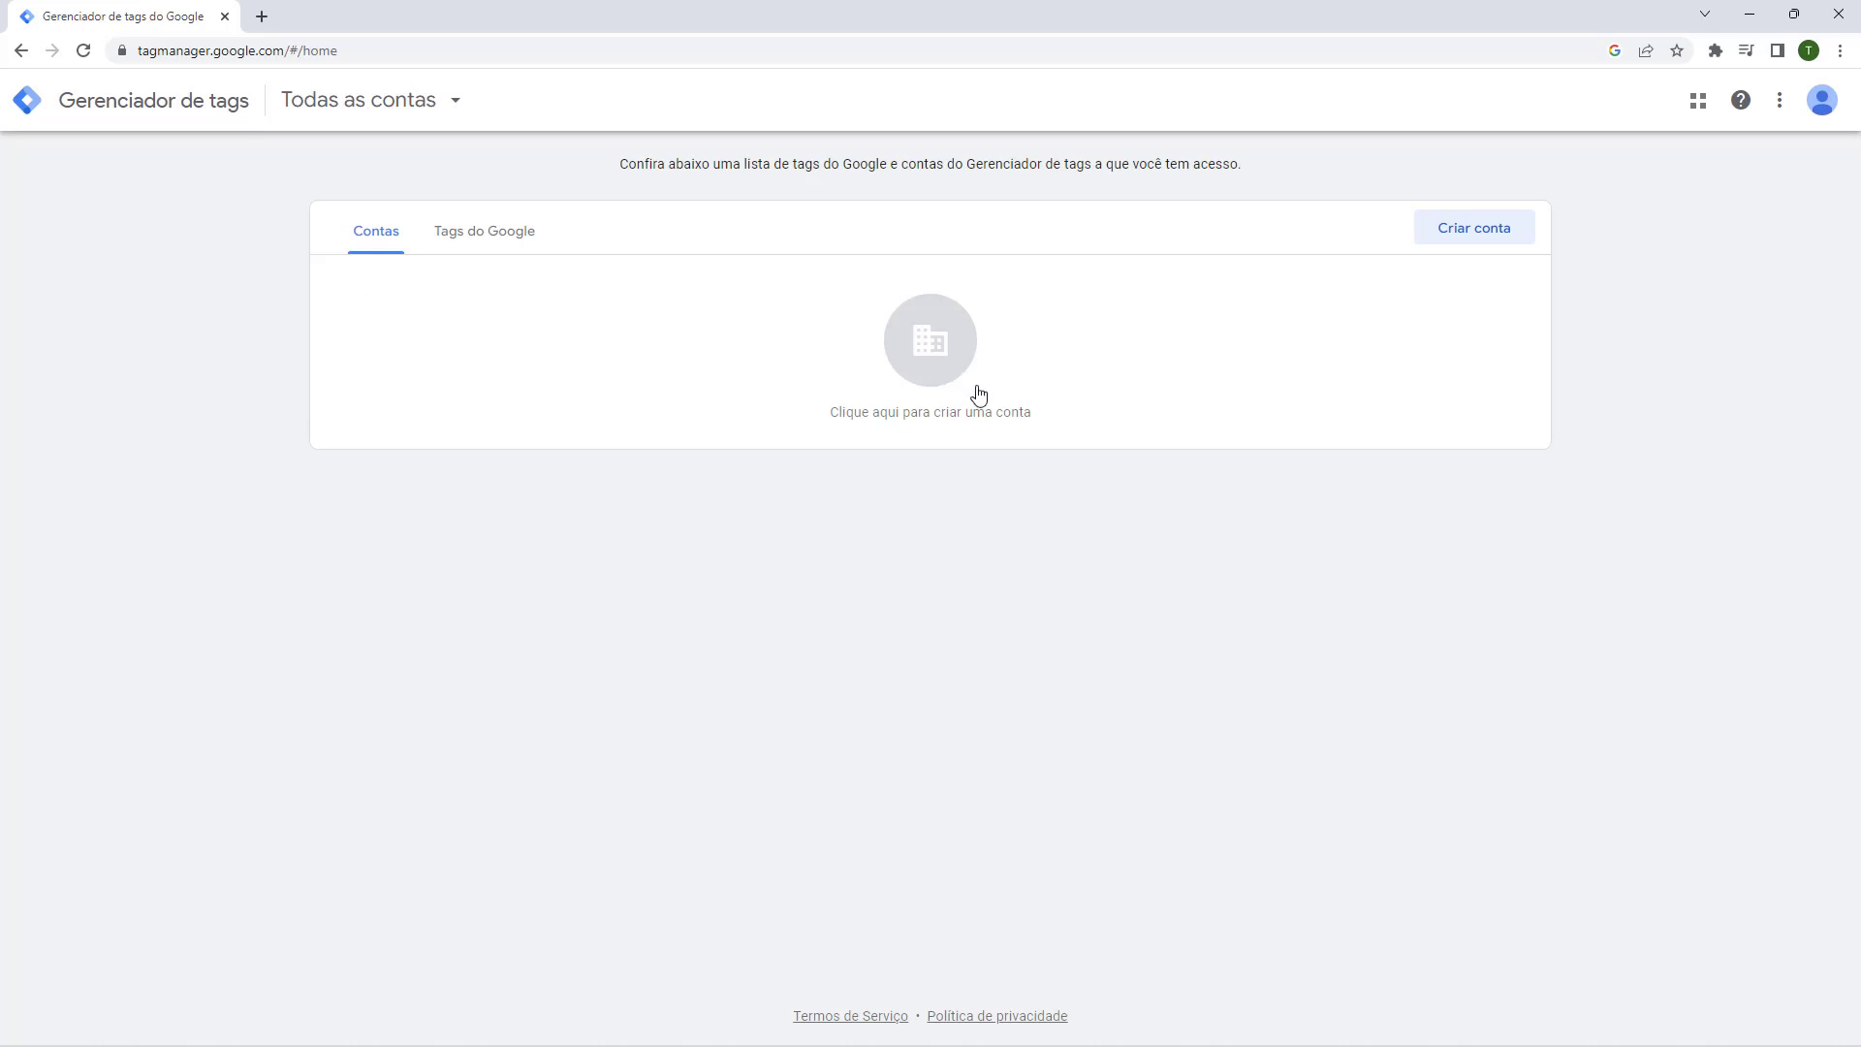
# Step: Start a new Tag Manager account named Sitetutorial and enable anonymous data sharing with Google and others
pyautogui.click(1460, 237)
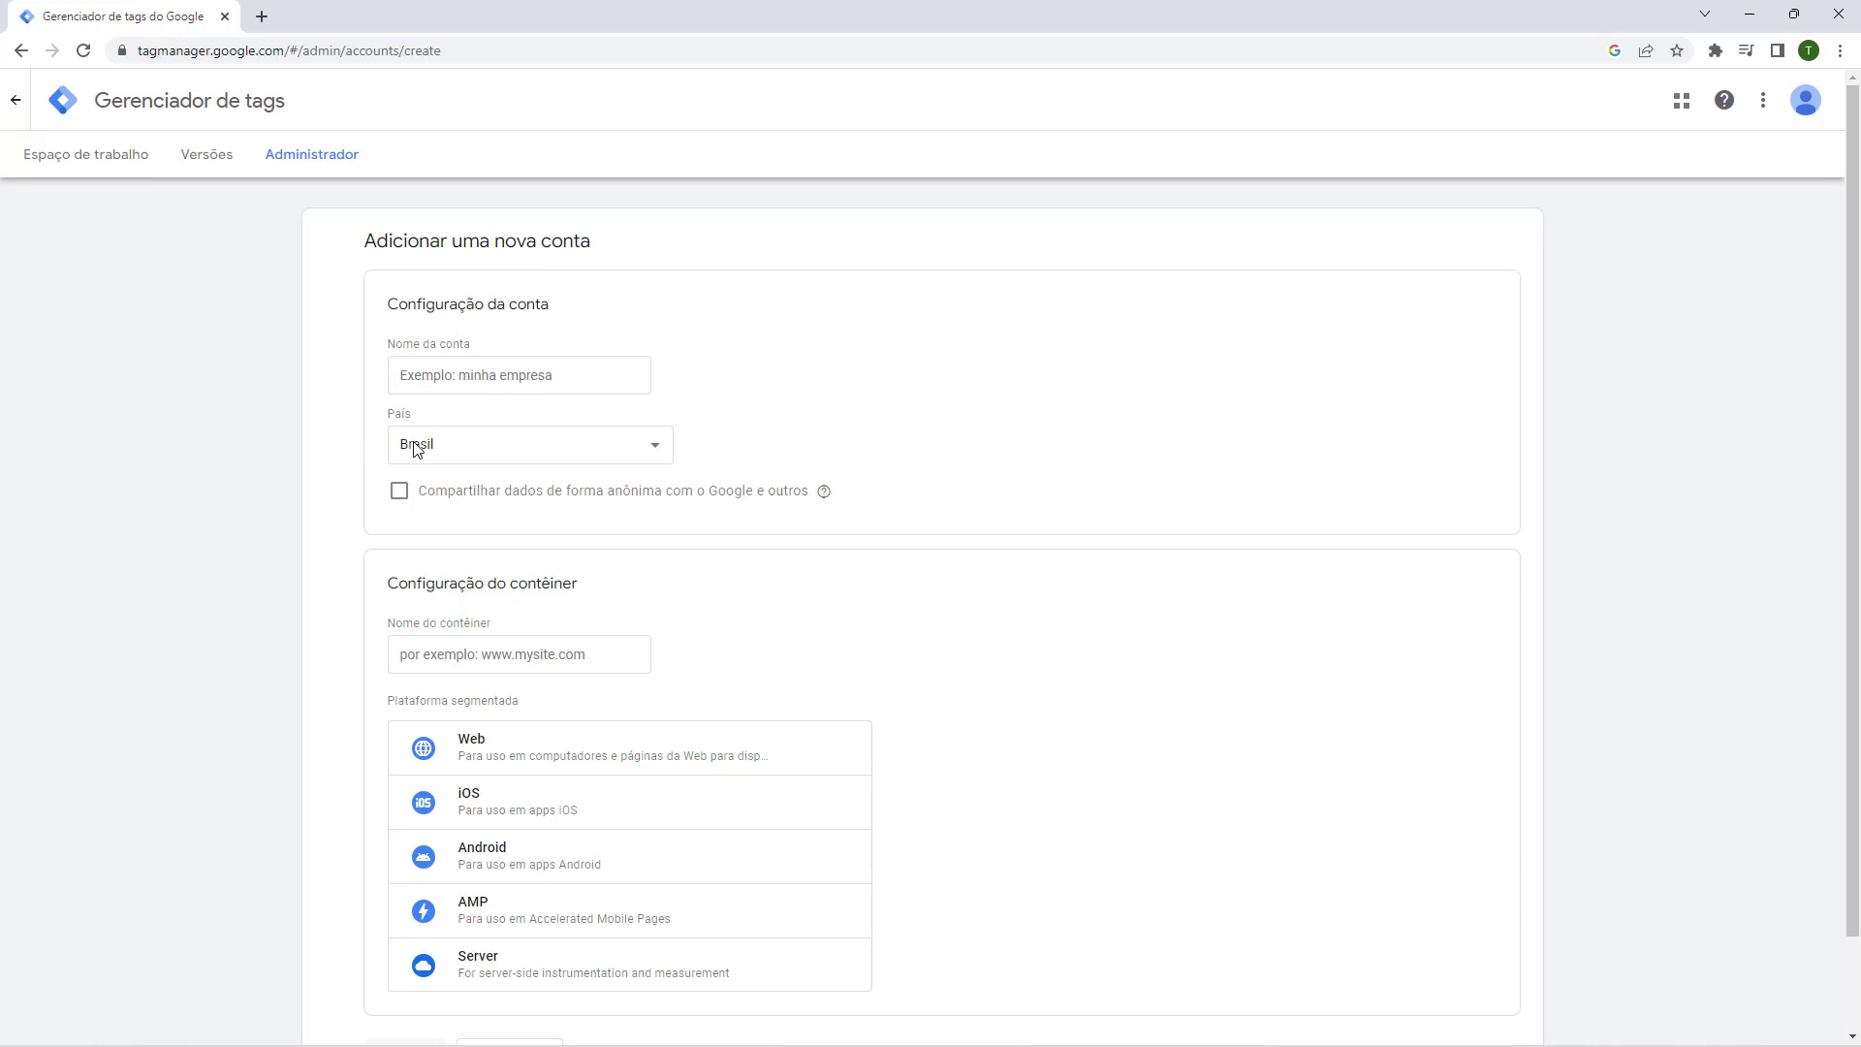
pyautogui.click(467, 375)
pyautogui.write('Sitetutorial')
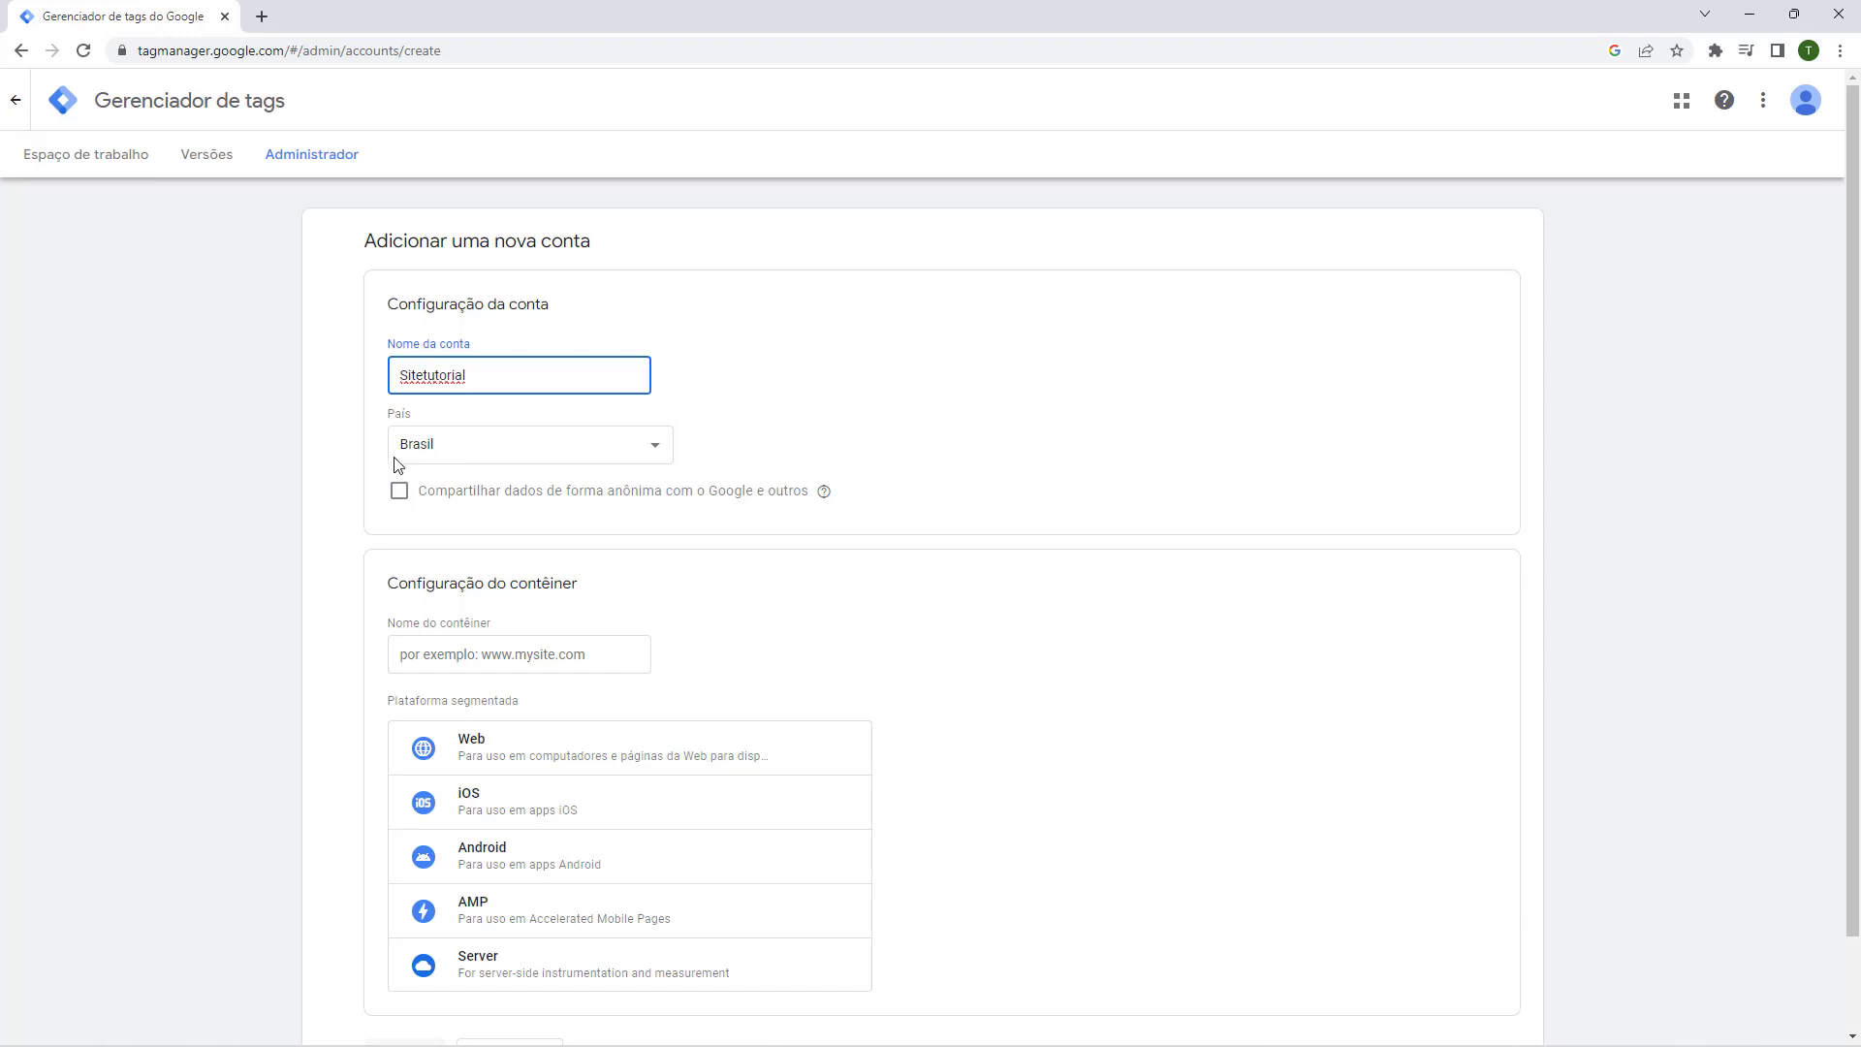
pyautogui.click(399, 506)
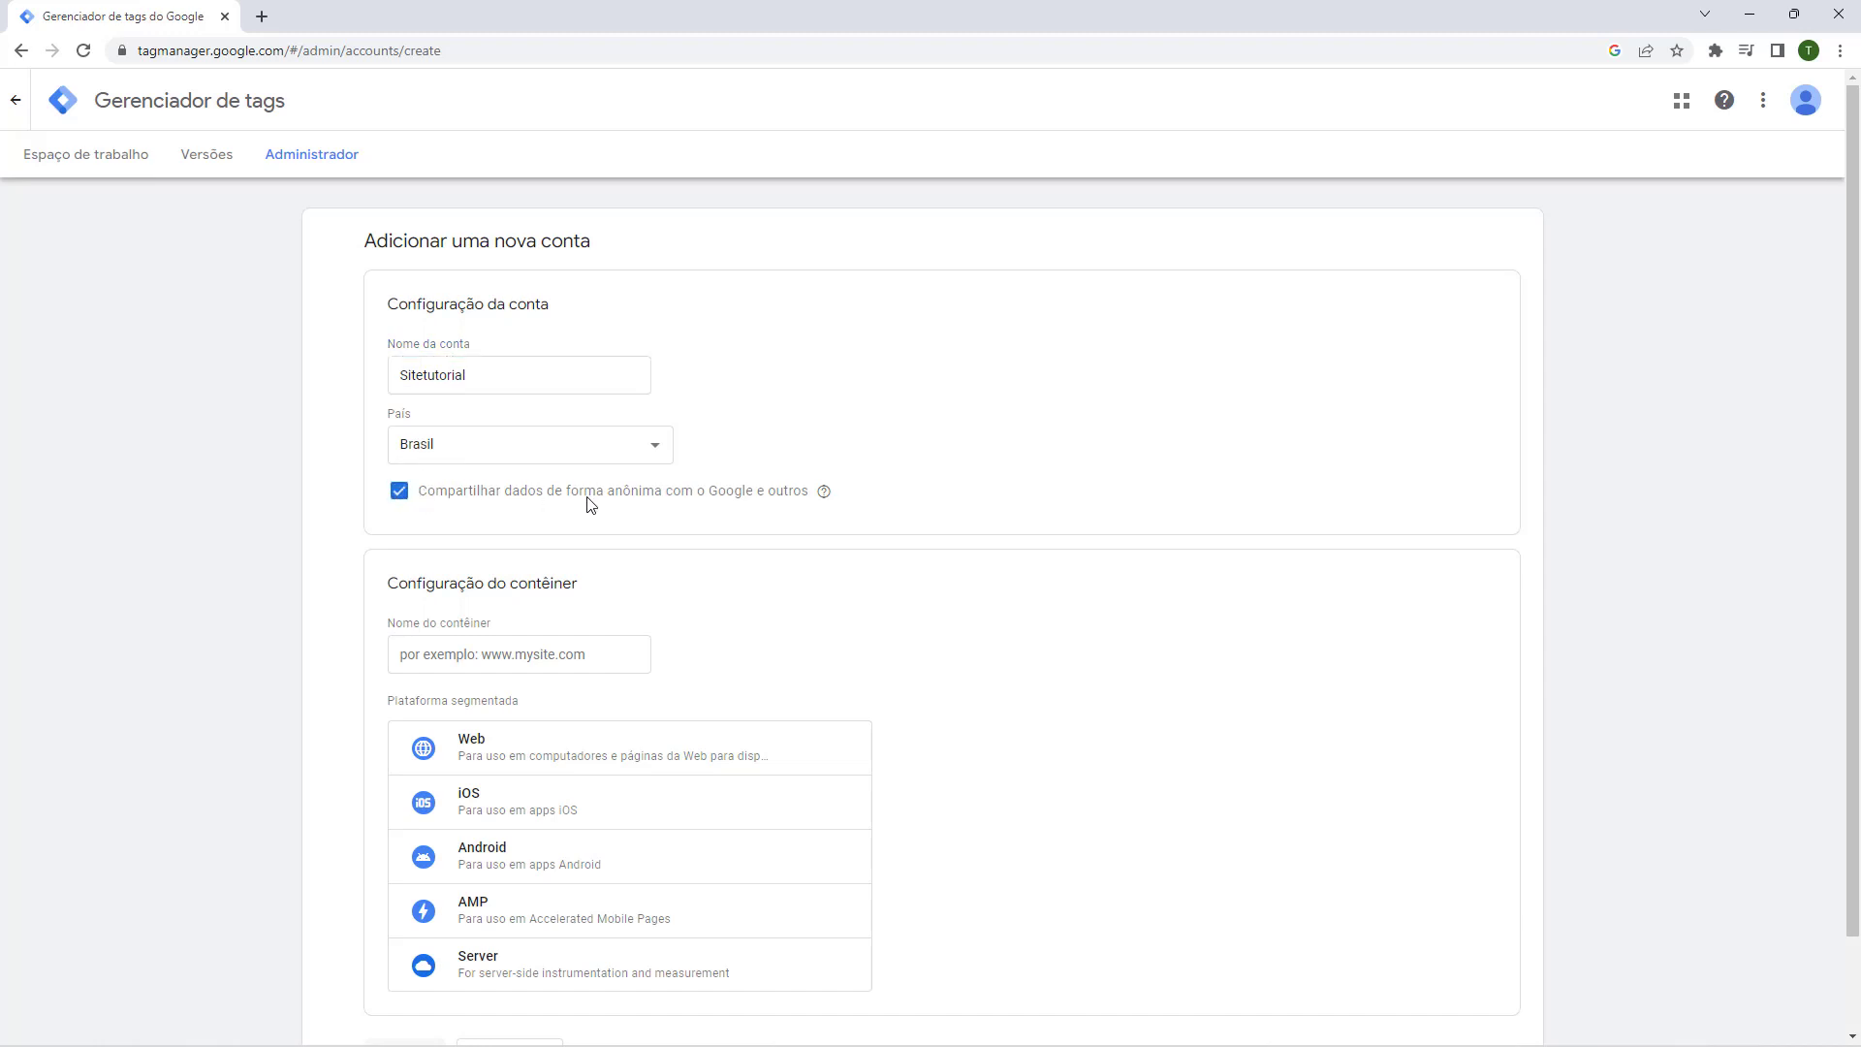
# Step: Name the container sitetutorial.com.br, choose Web as its target platform, and submit the new account for creation
pyautogui.scroll(-2, 388, 488)
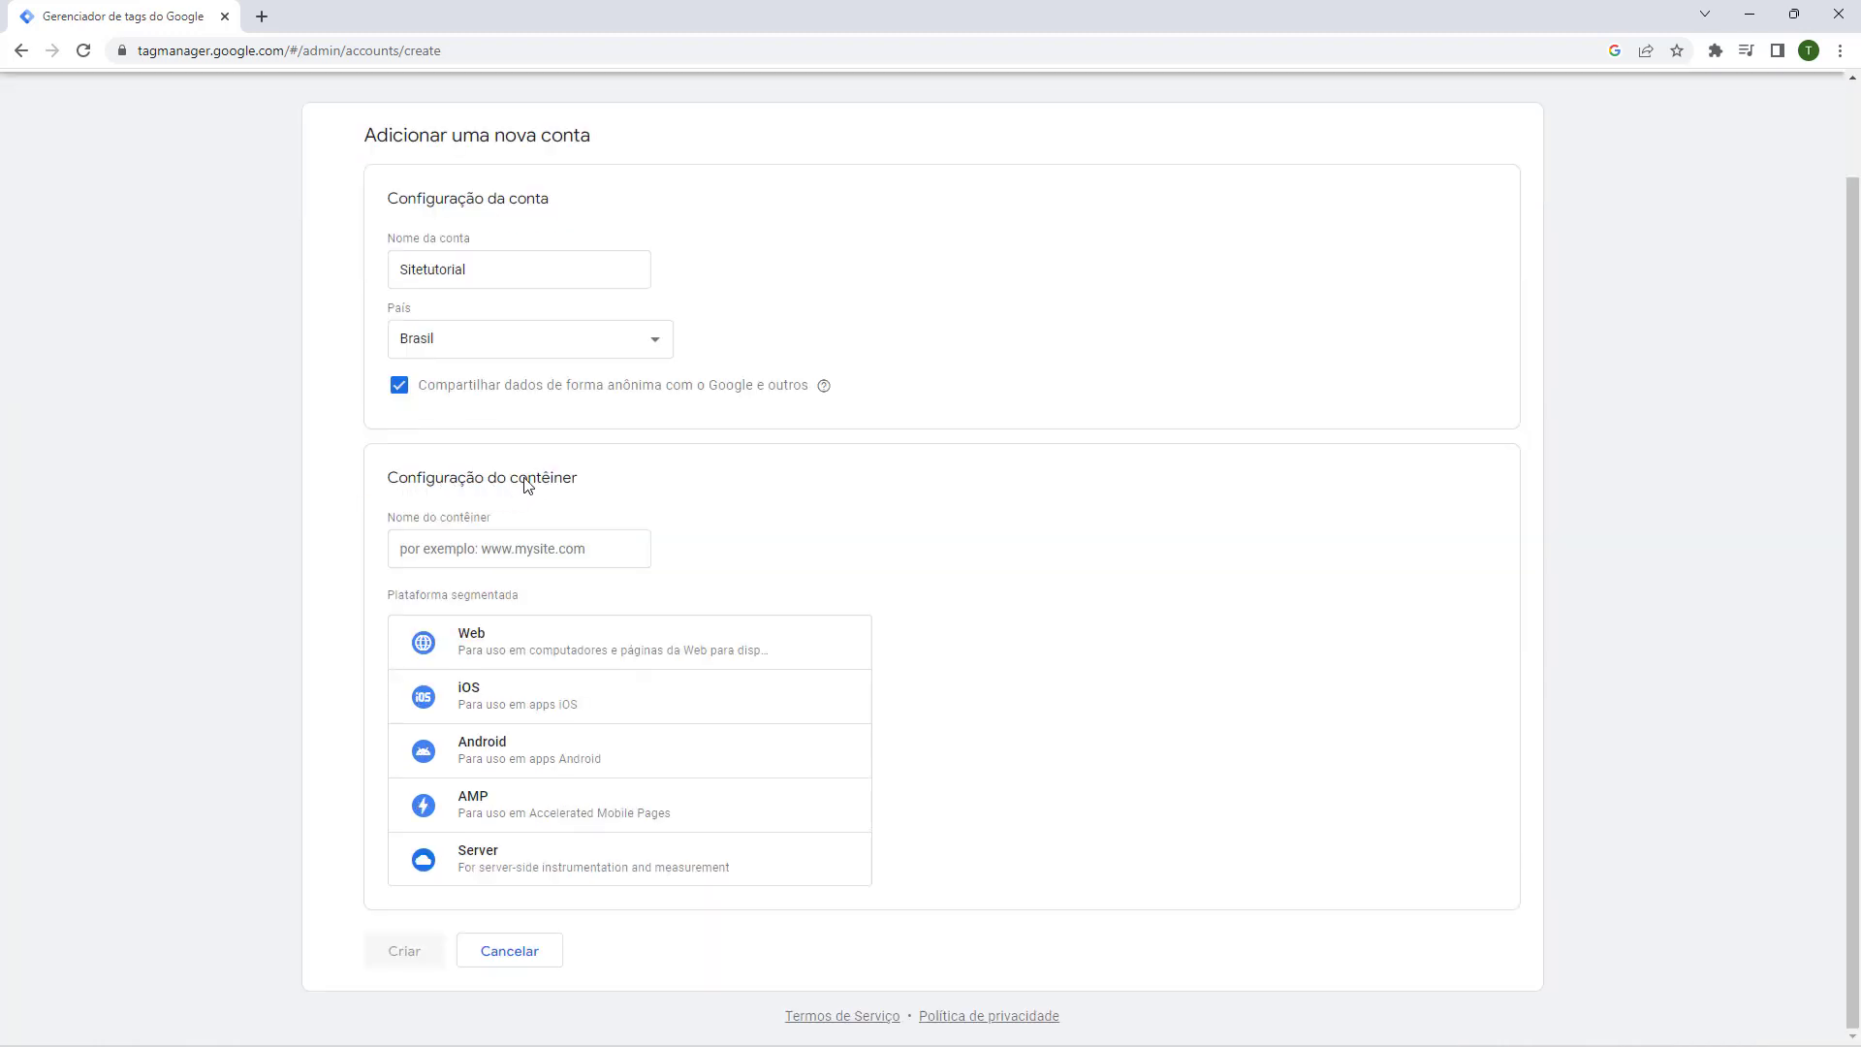
pyautogui.click(446, 546)
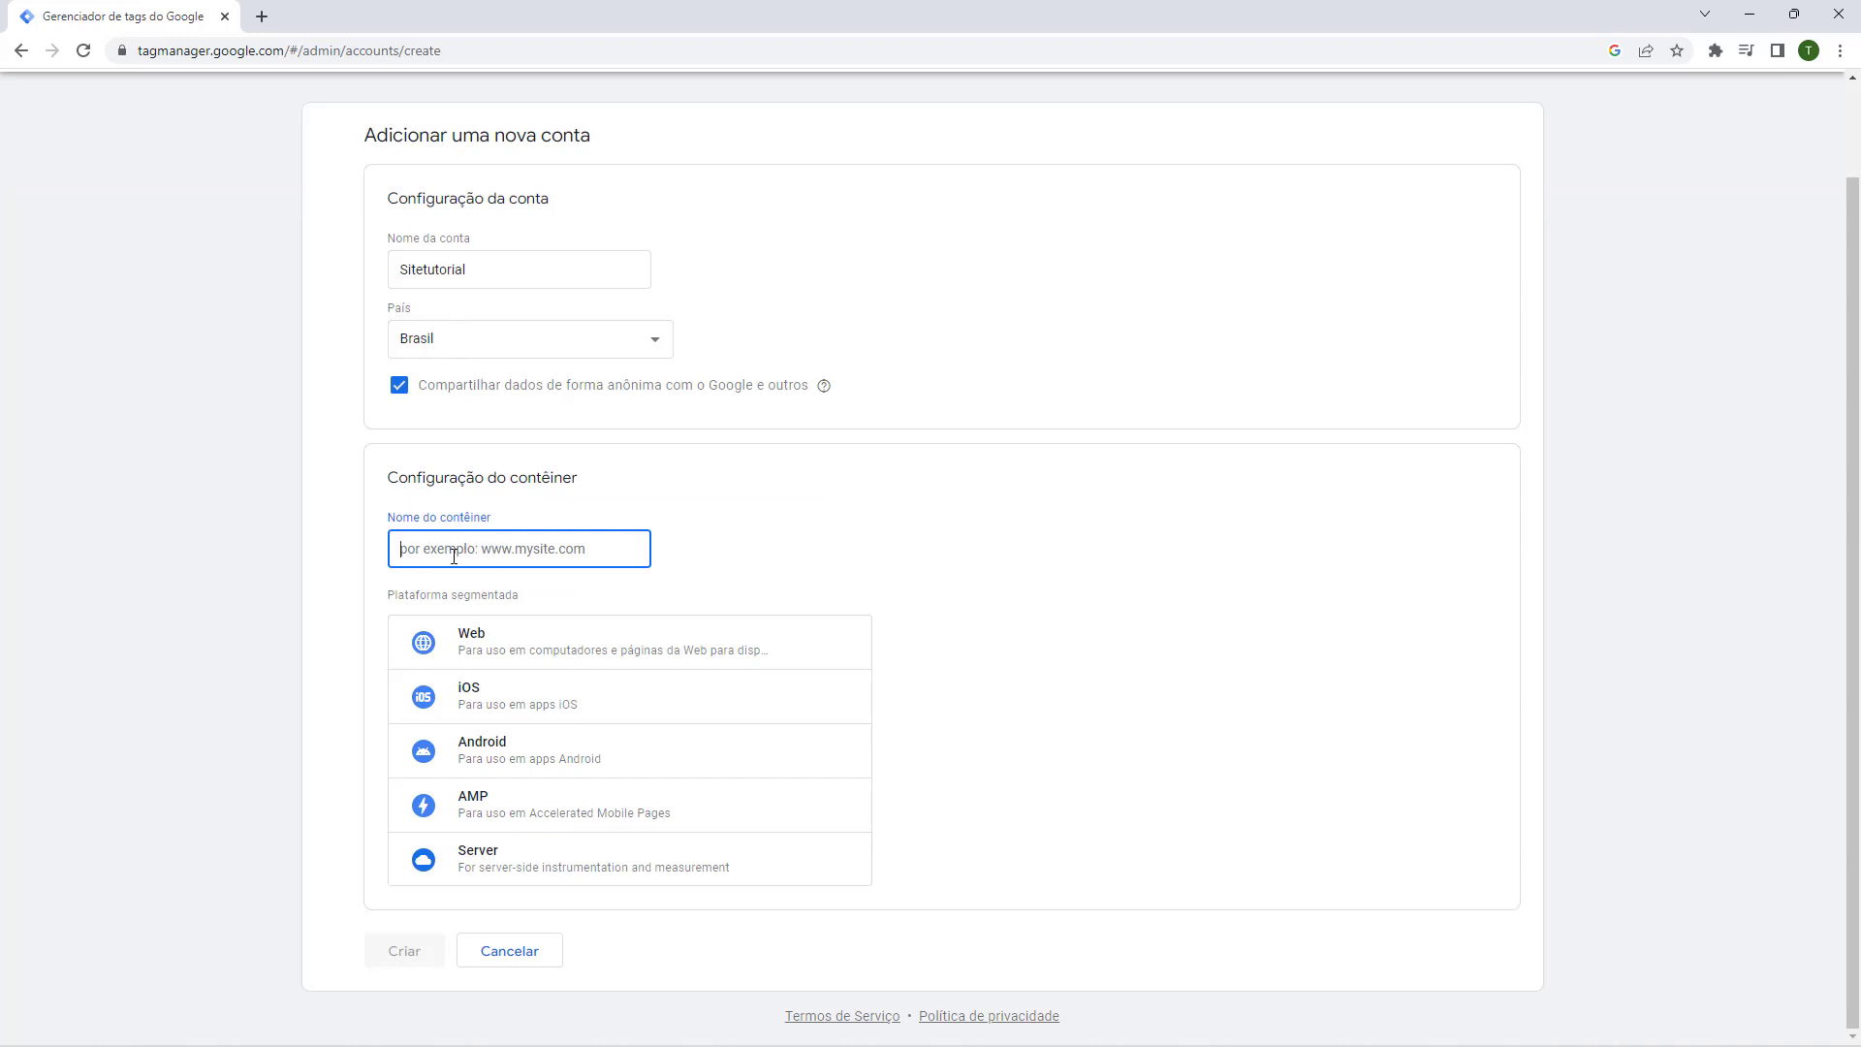
pyautogui.write('sitetutorial.com.br')
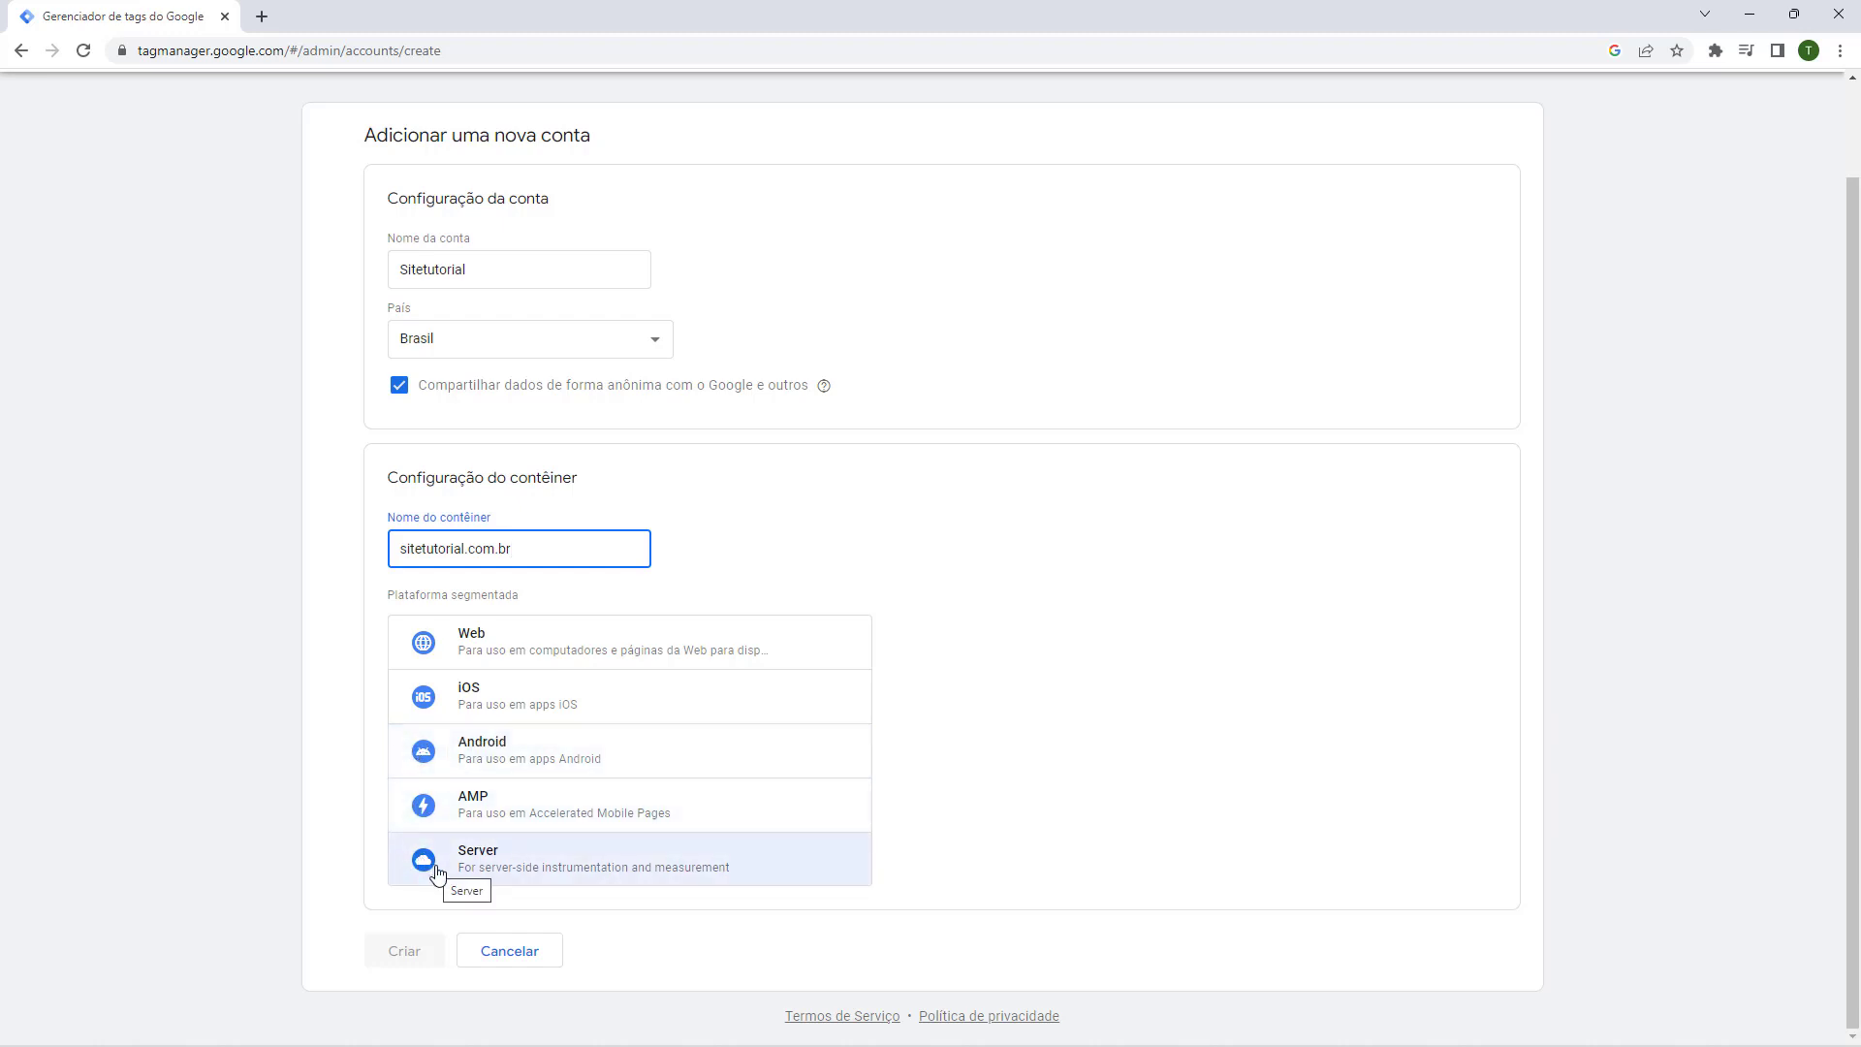
pyautogui.click(516, 651)
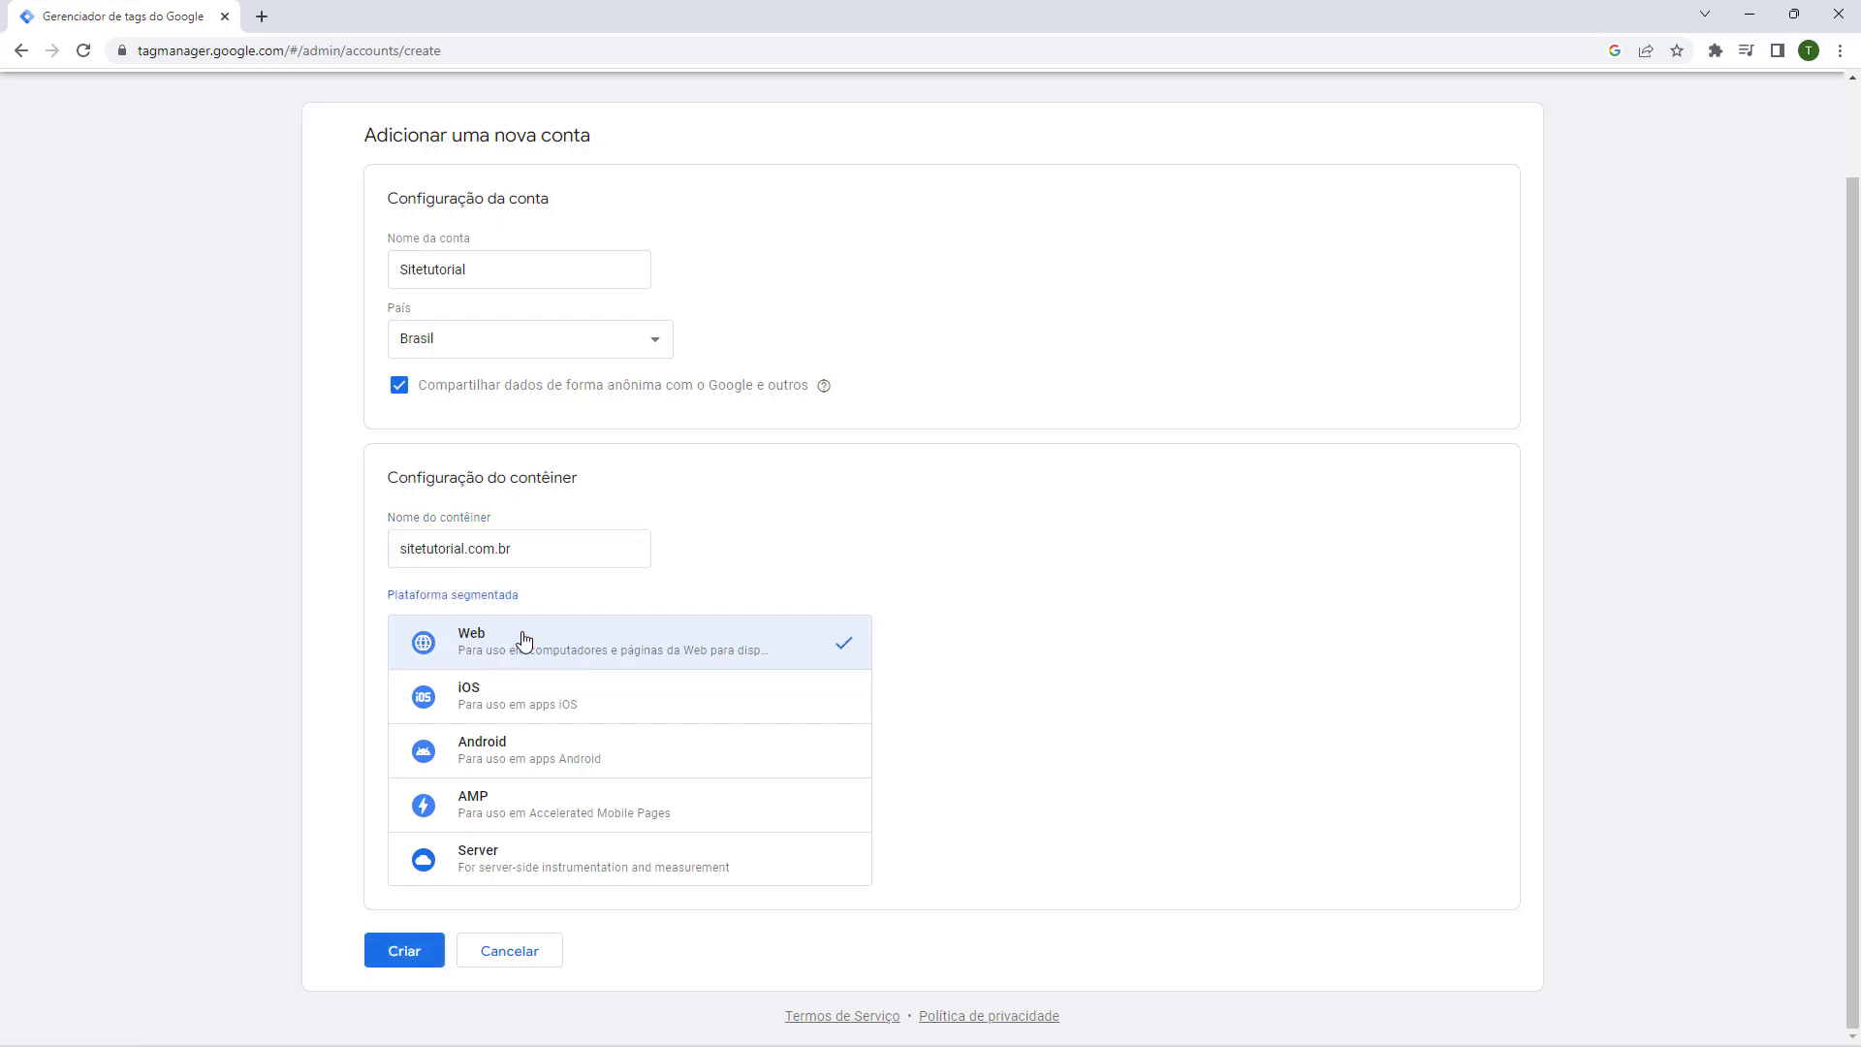
pyautogui.click(395, 960)
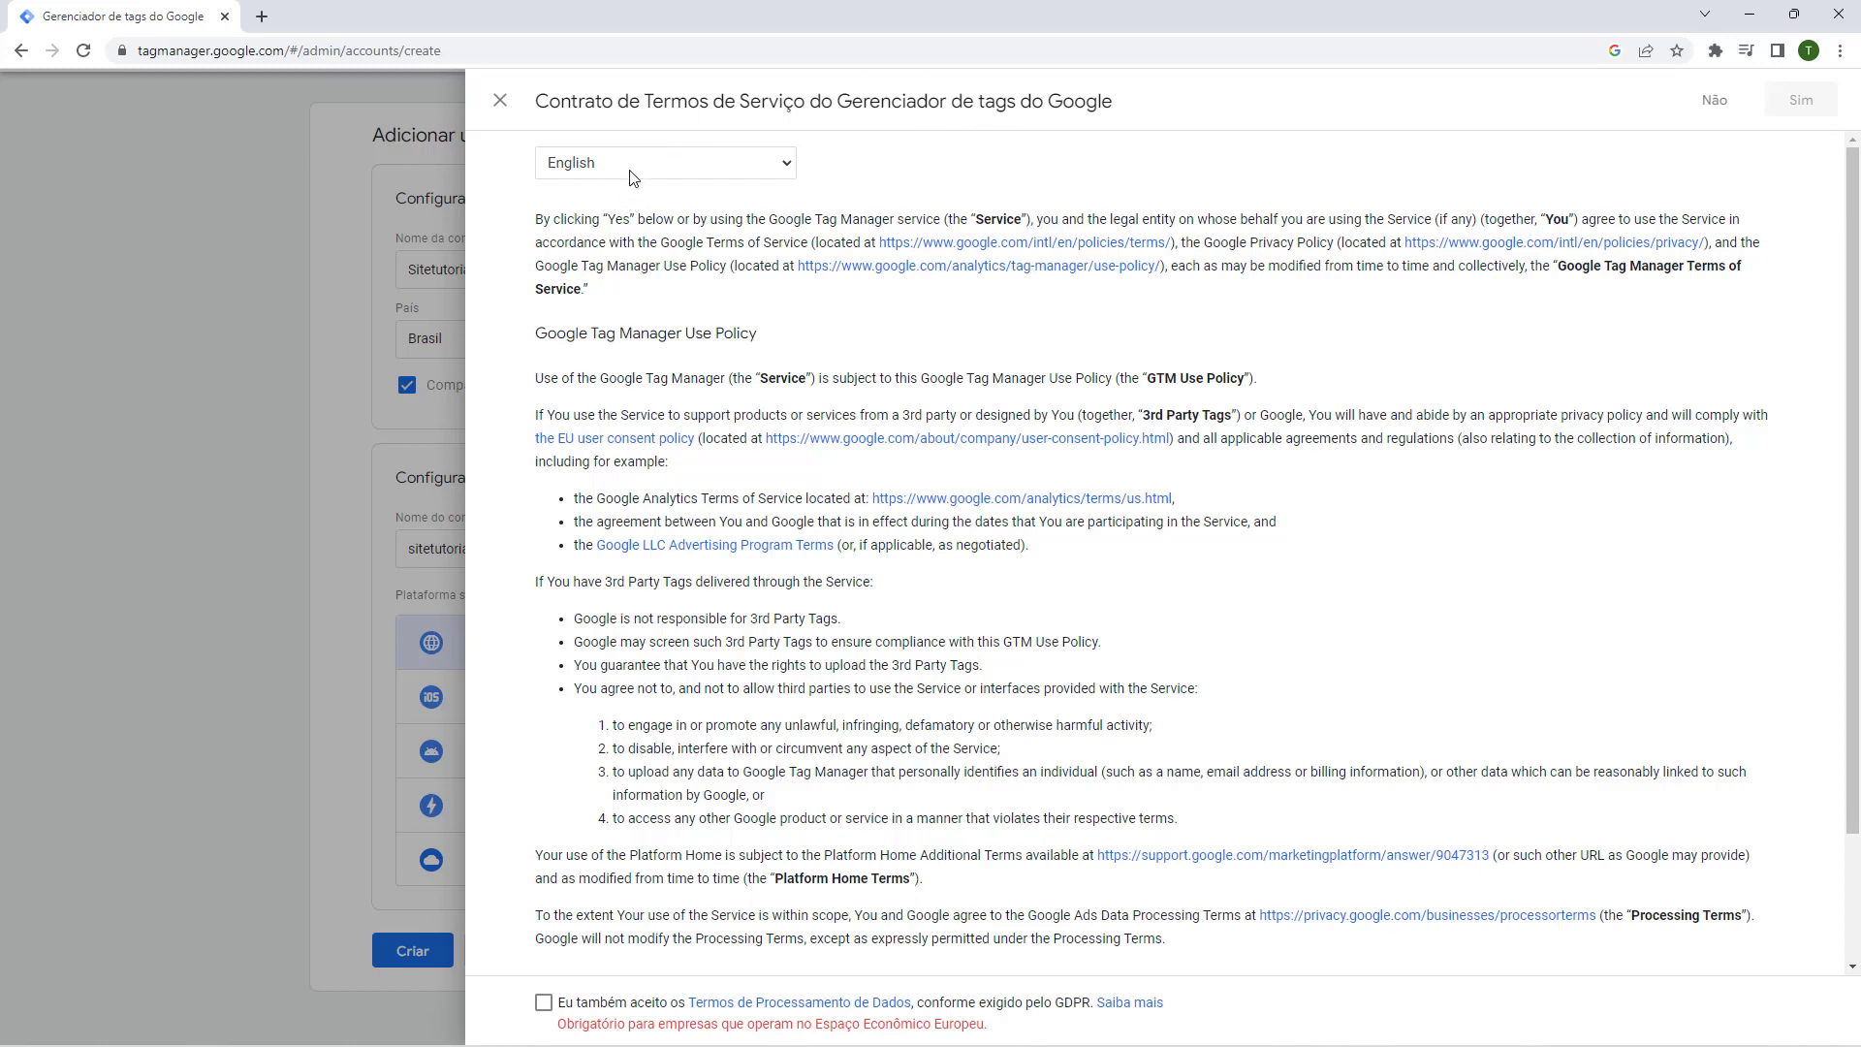
# Step: Display the terms of service in Portuguese, accept the GDPR data processing terms, and agree to the contract
pyautogui.click(602, 167)
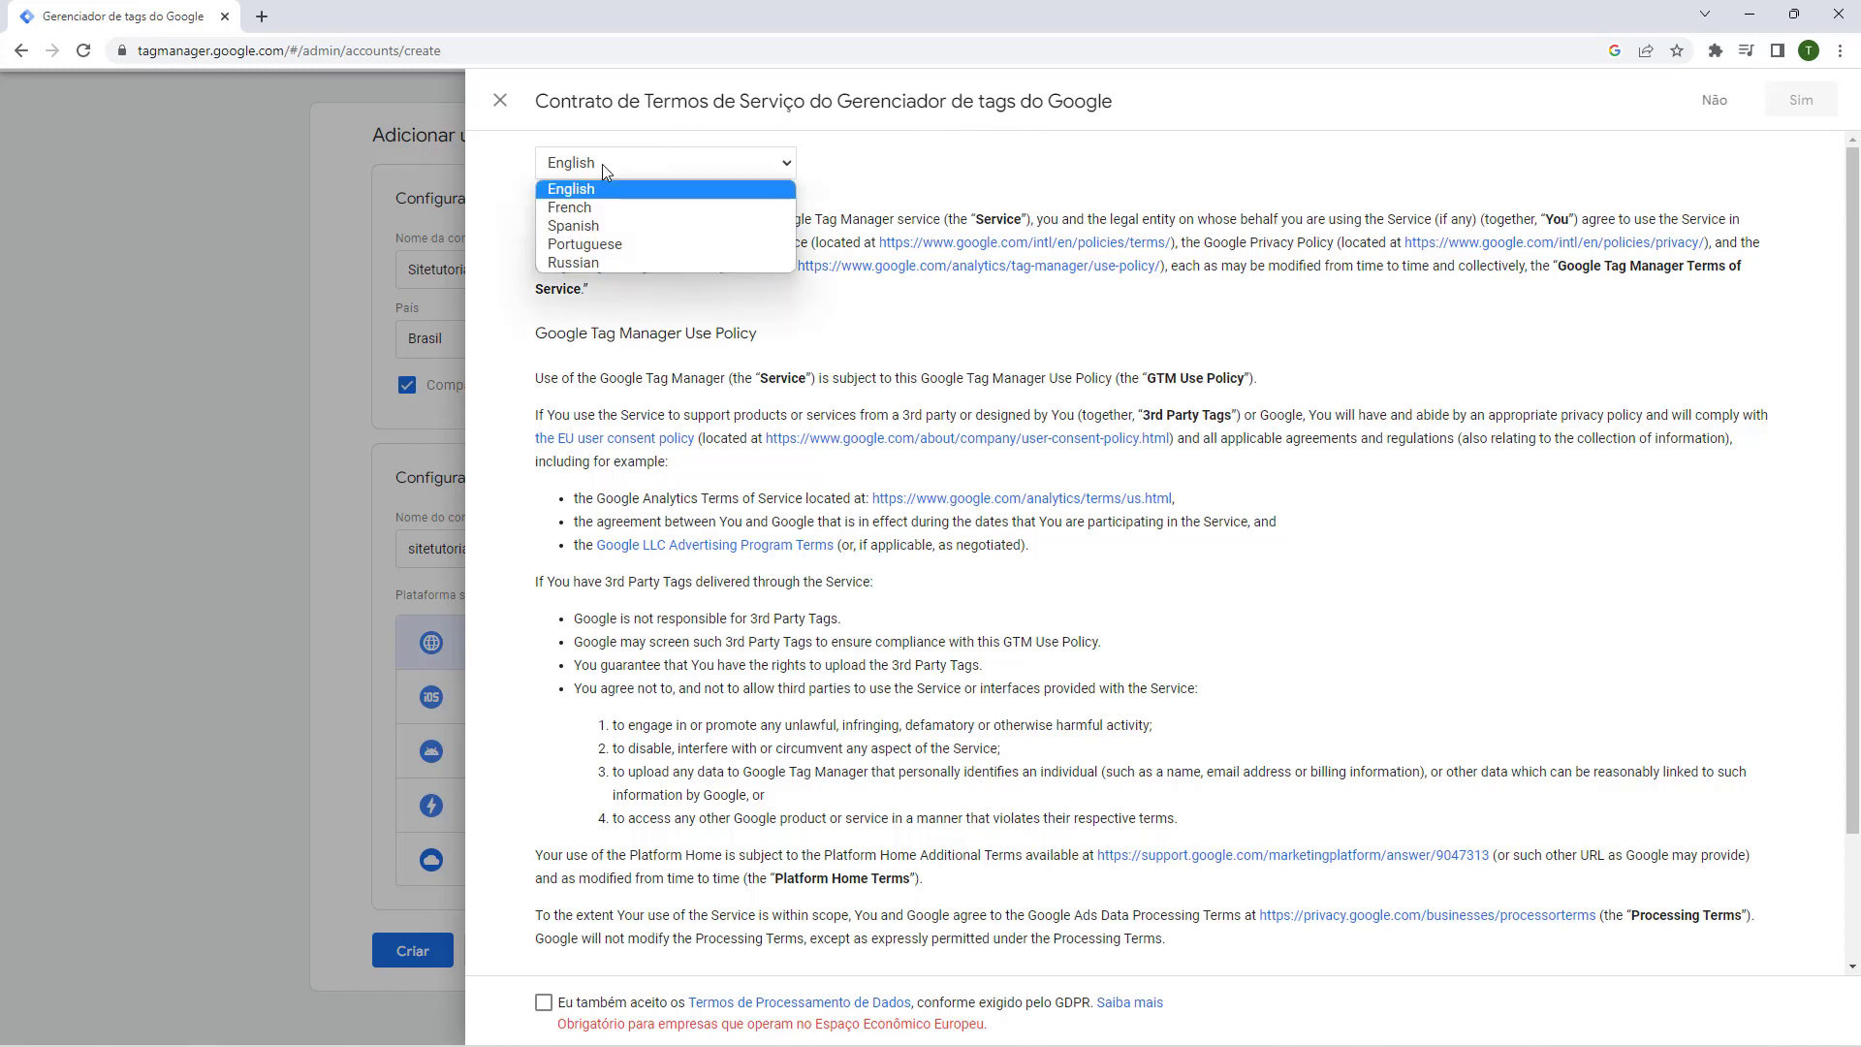
pyautogui.click(603, 246)
pyautogui.scroll(-3, 655, 783)
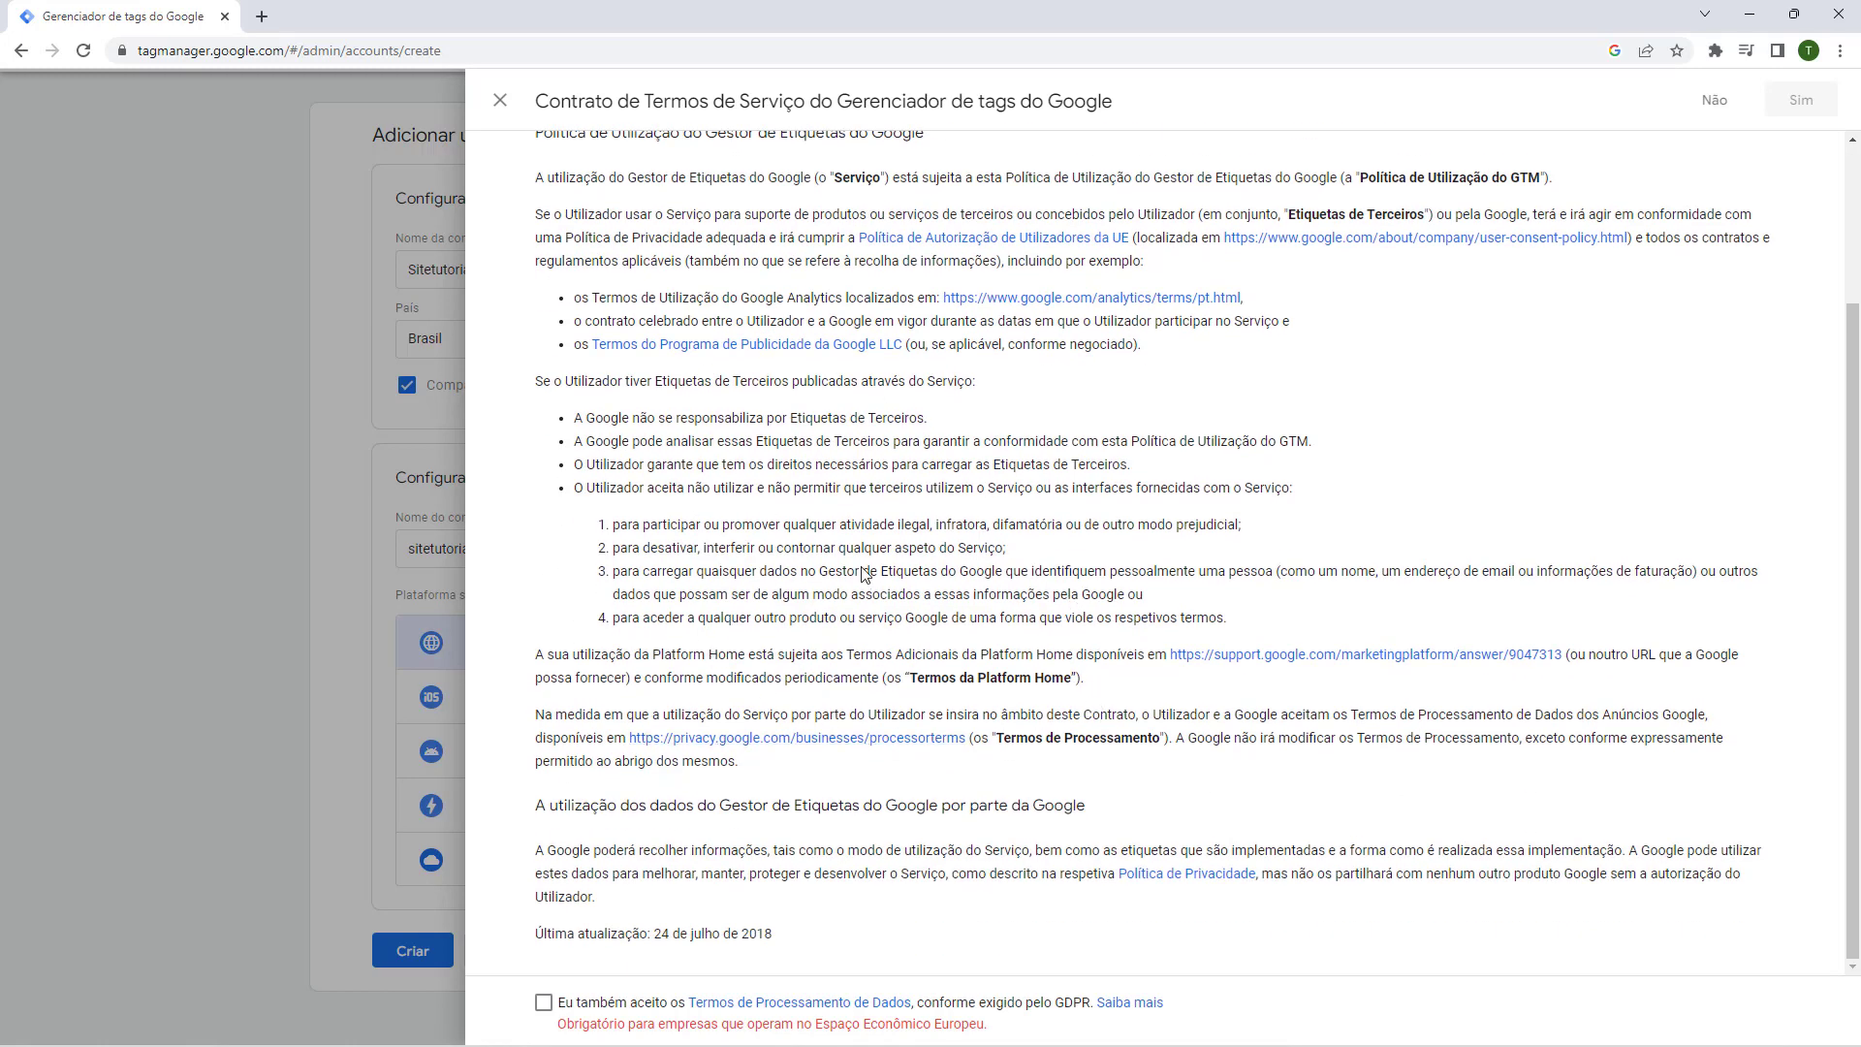
pyautogui.scroll(1, 857, 576)
pyautogui.scroll(1, 857, 576)
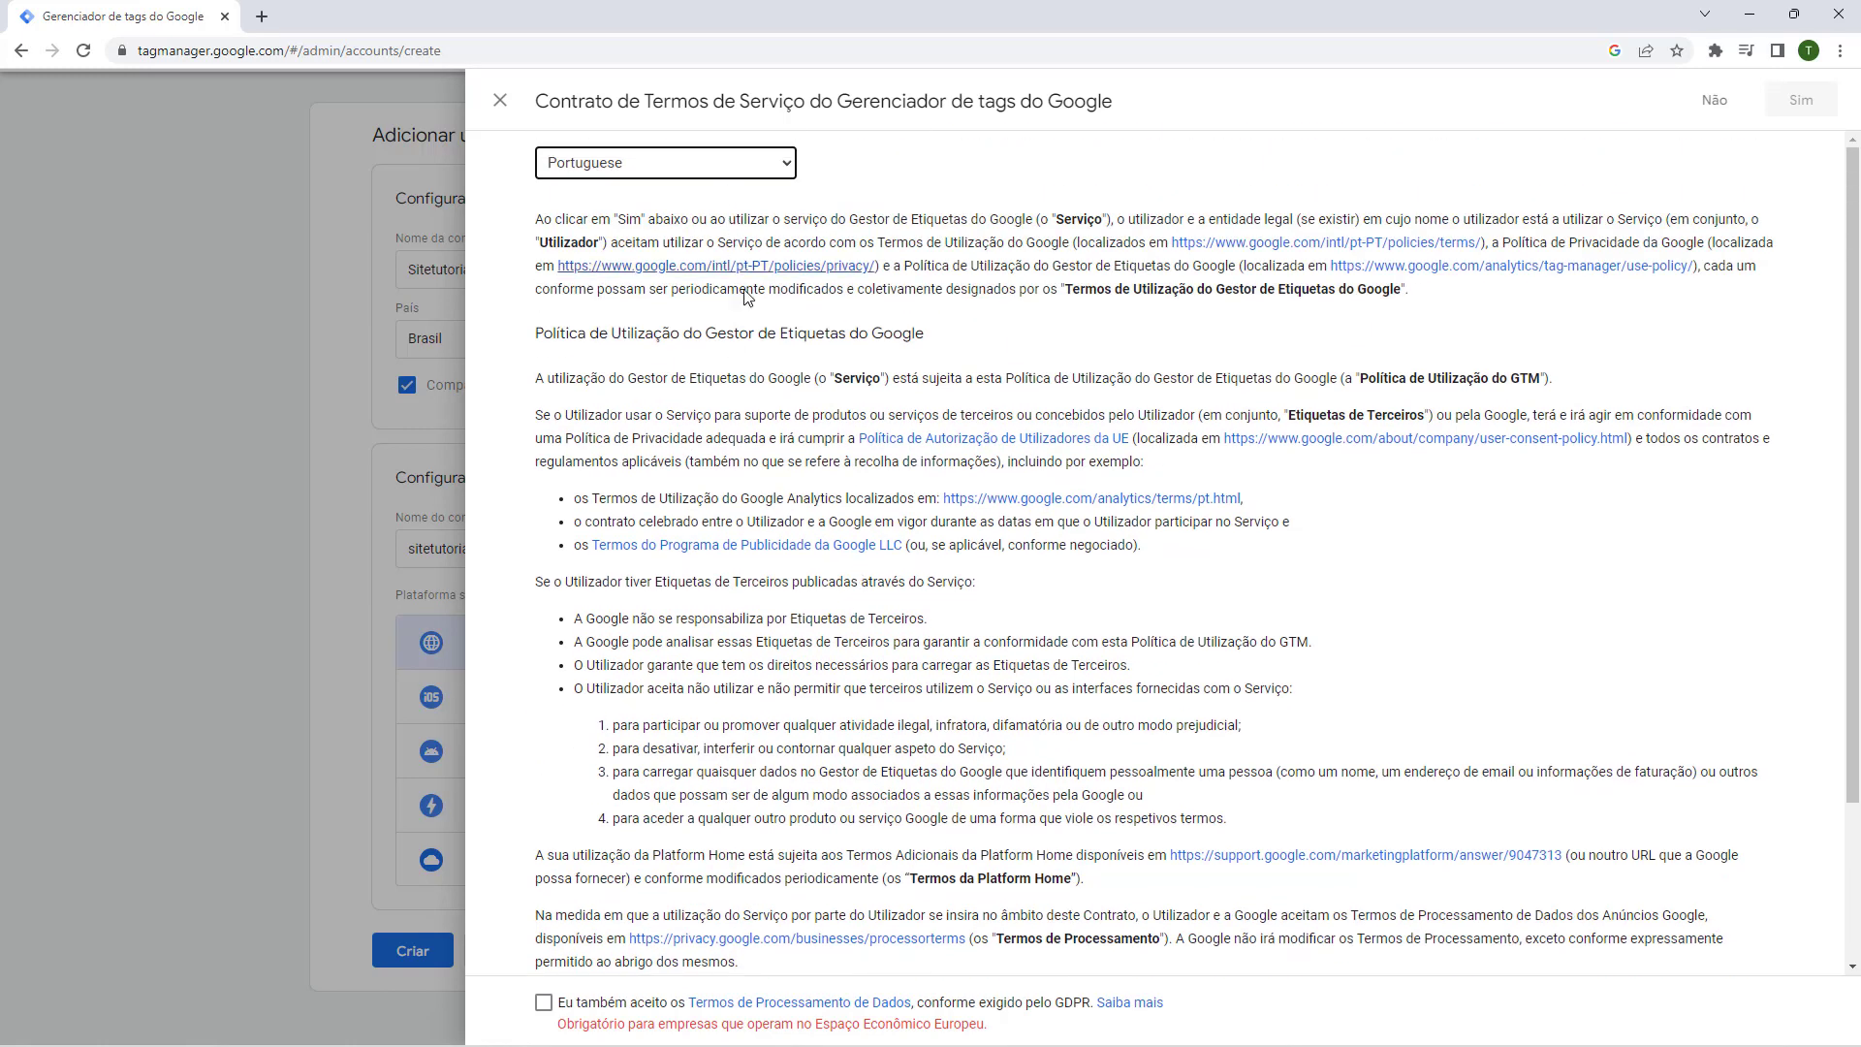
pyautogui.scroll(-2, 792, 911)
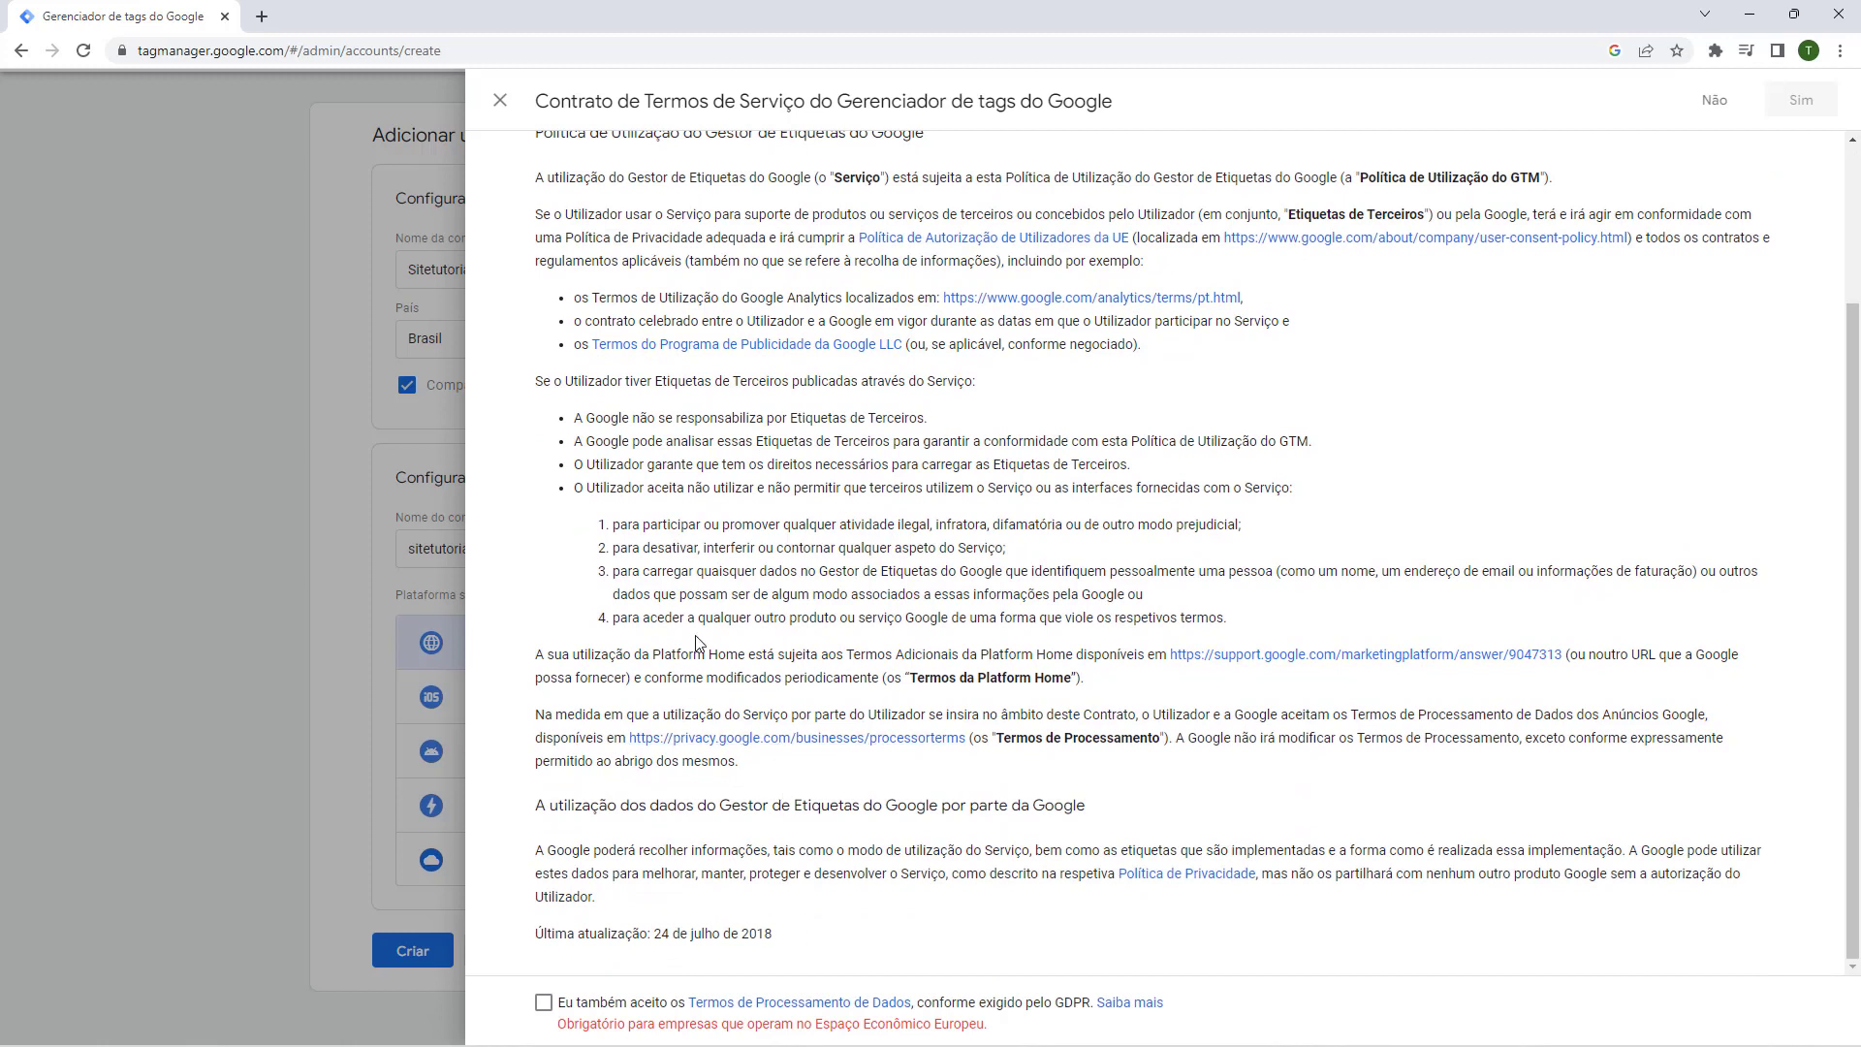
pyautogui.click(543, 1004)
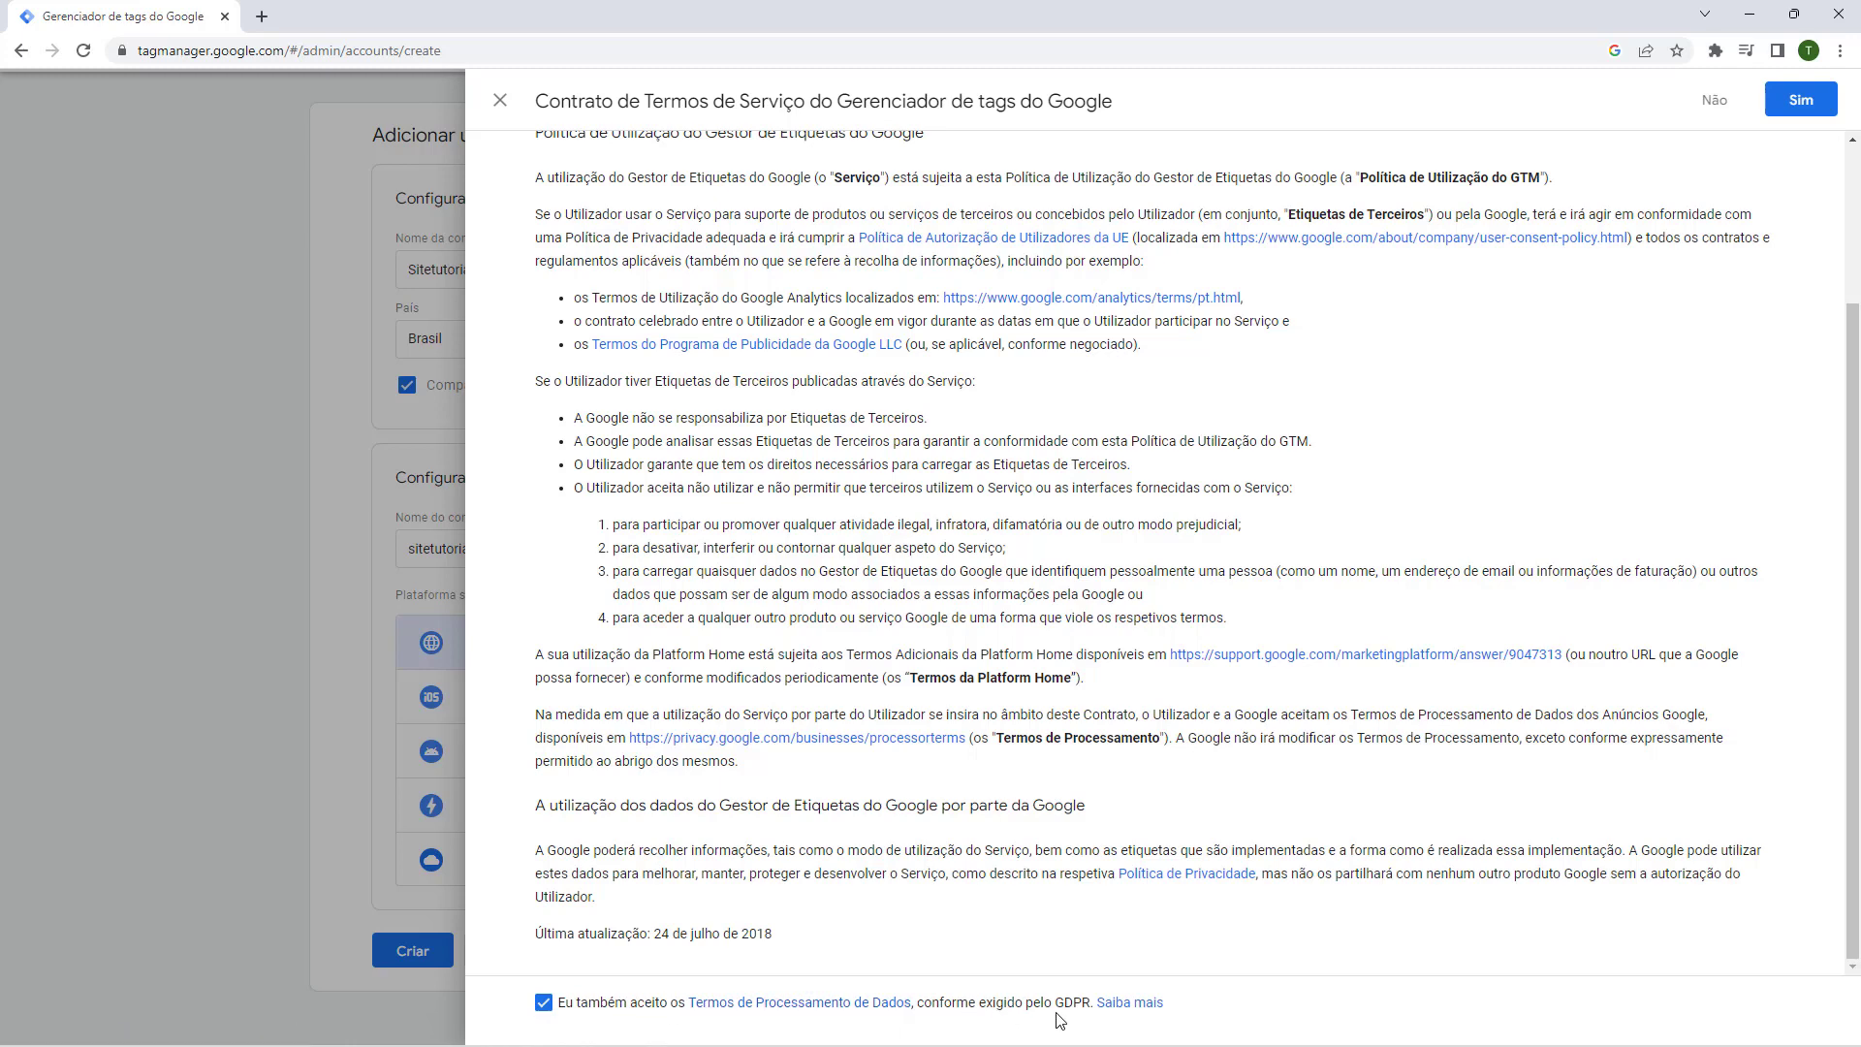
pyautogui.scroll(2, 853, 833)
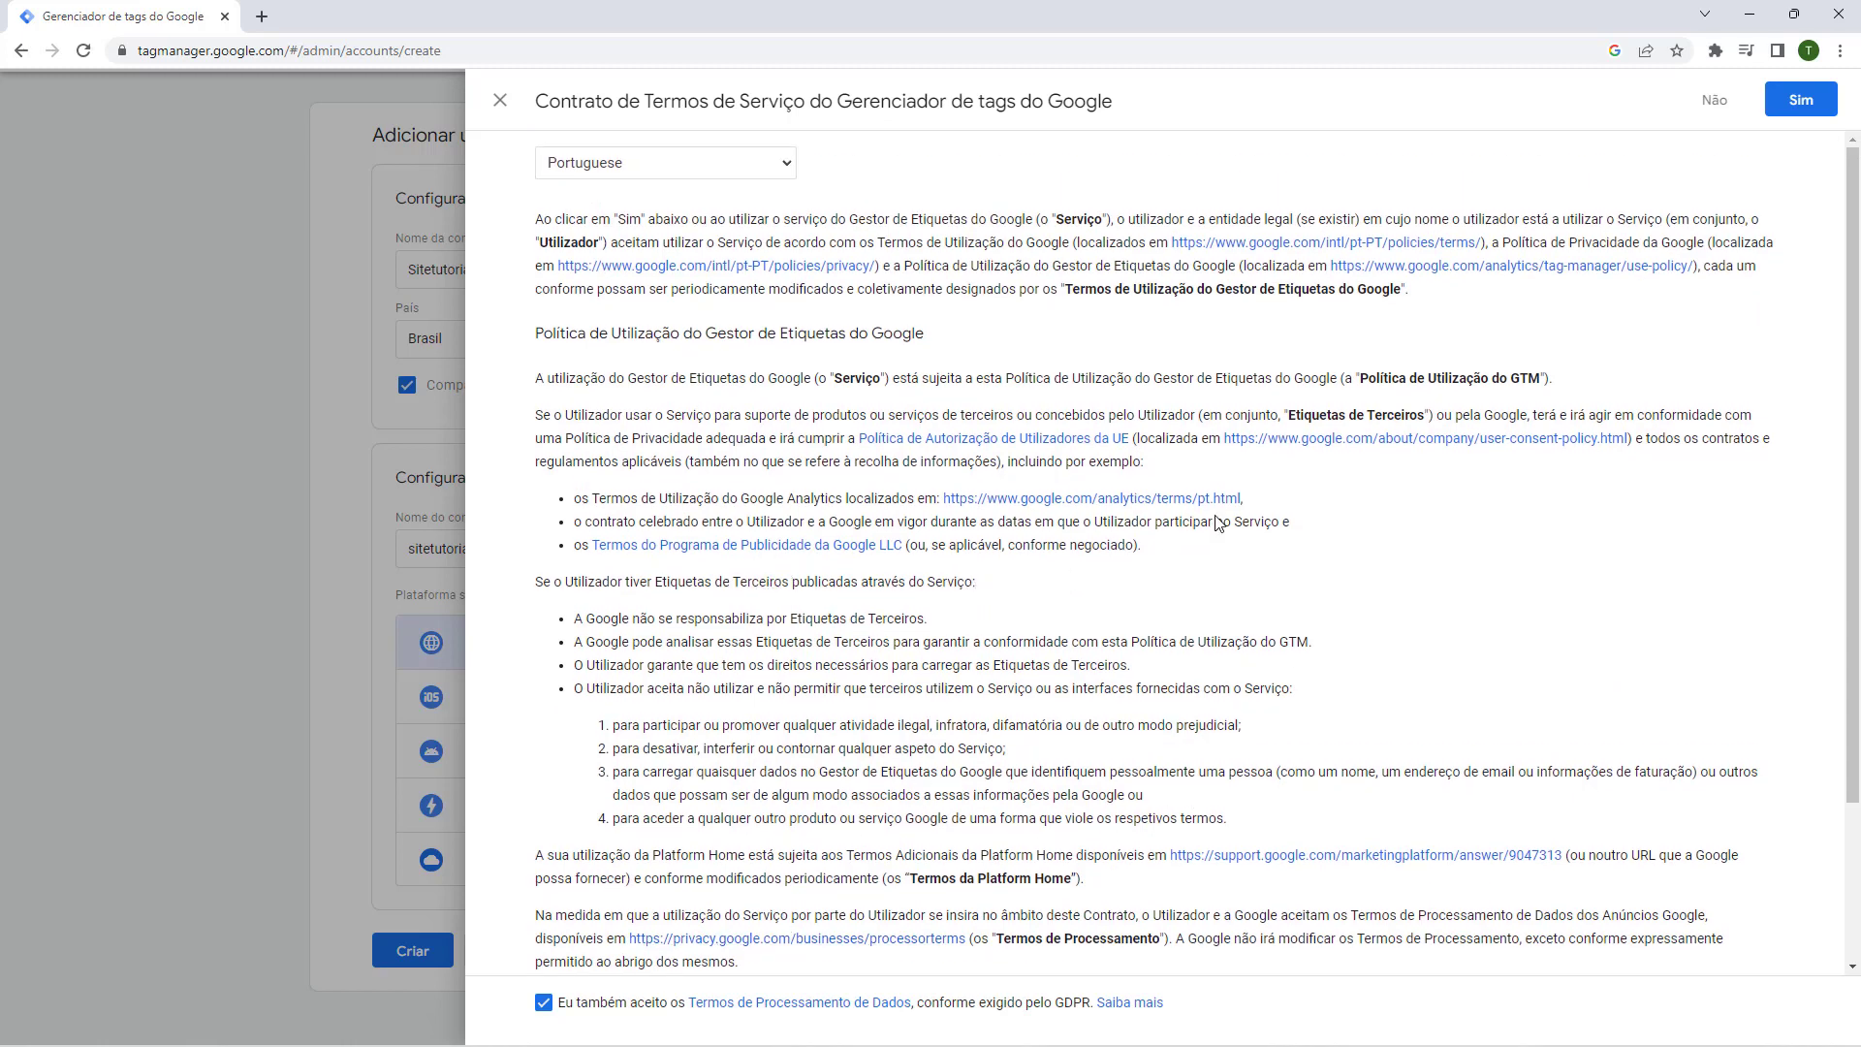
pyautogui.click(1803, 103)
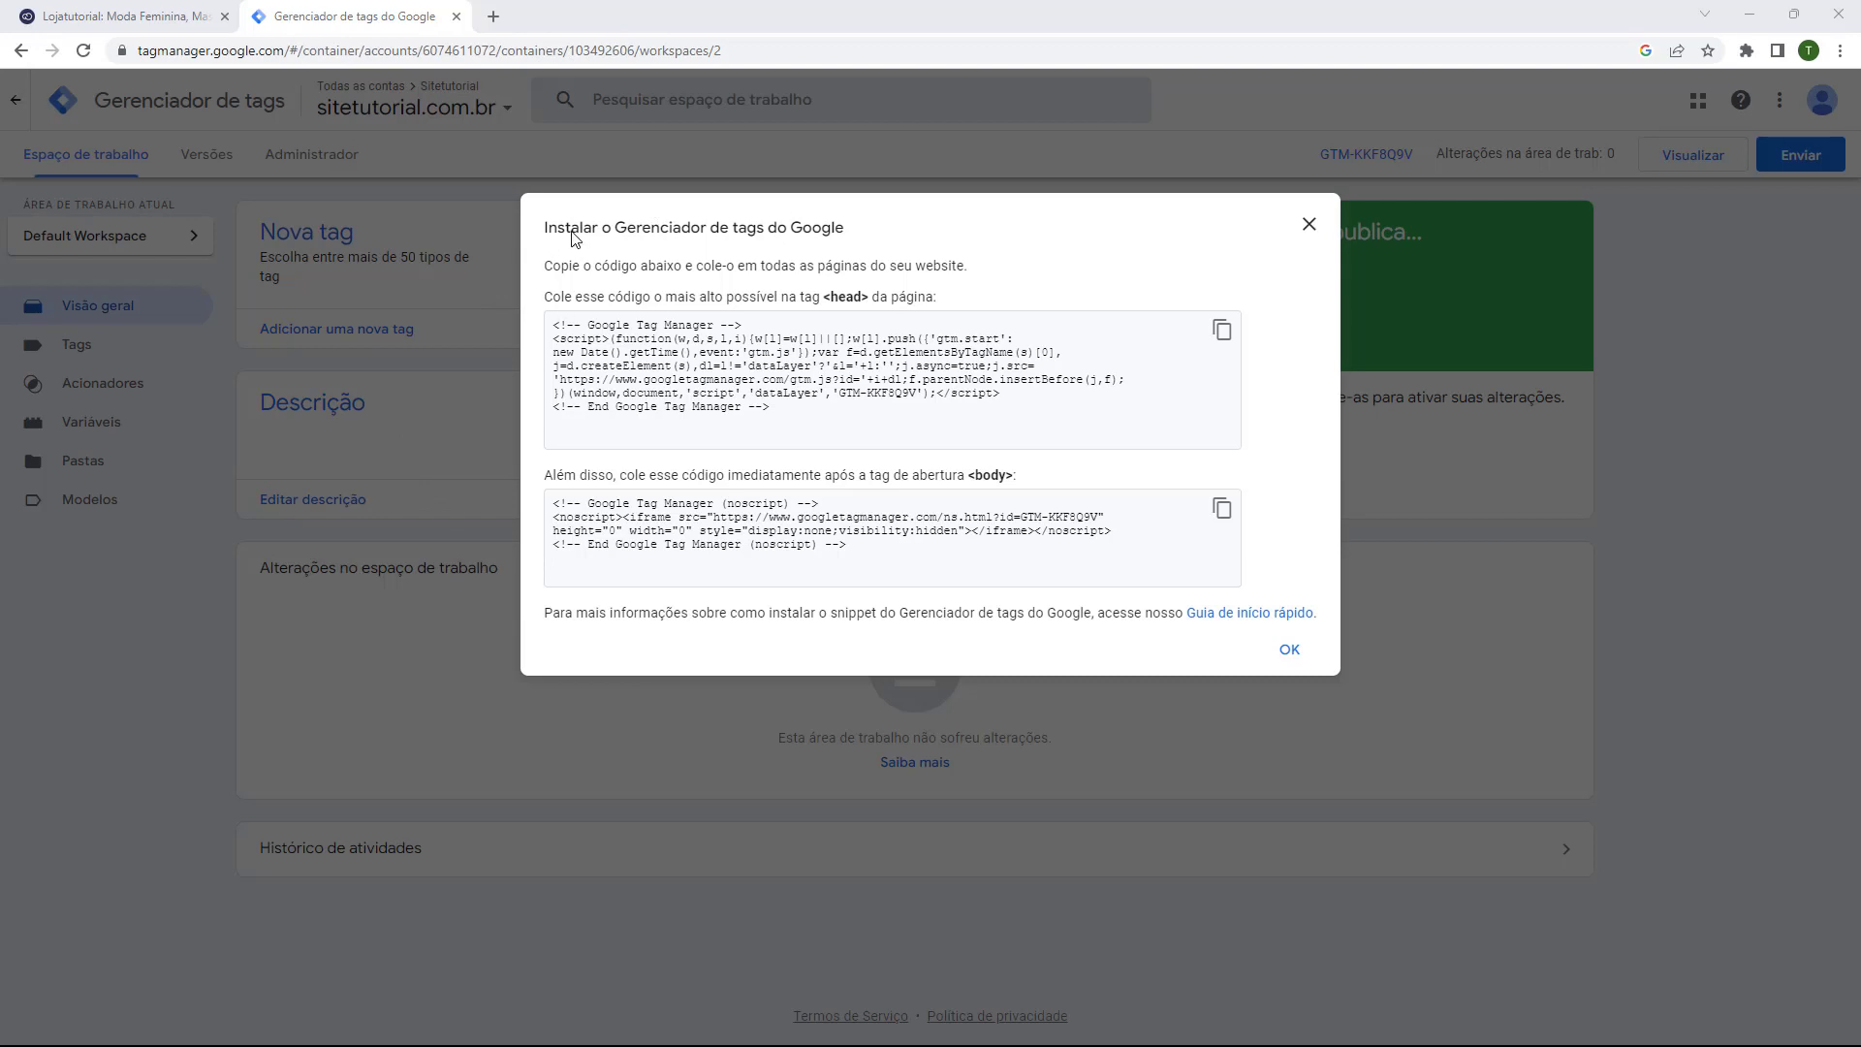
# Step: Dismiss the installation code dialog and copy the new container's GTM ID from the workspace
pyautogui.click(1284, 653)
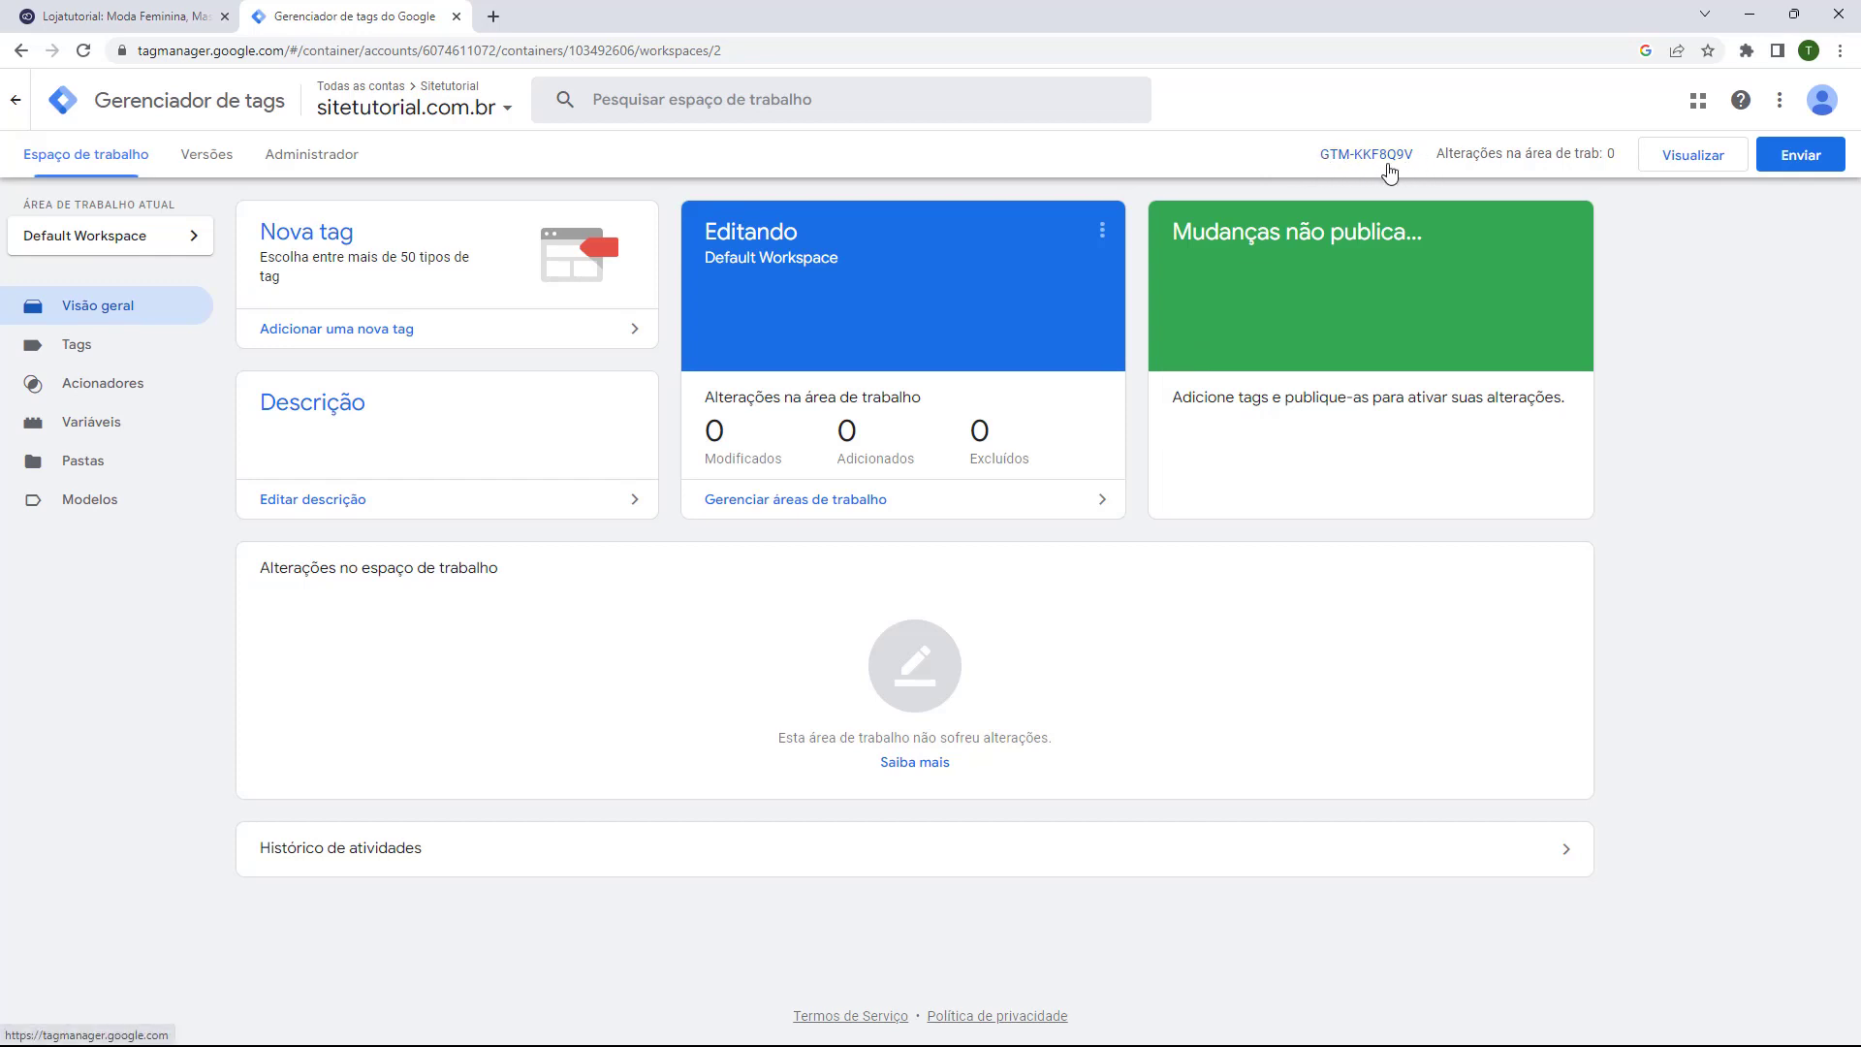
pyautogui.moveTo(1304, 160); pyautogui.dragTo(1415, 160)
pyautogui.hotkey('ctrl', 'c')
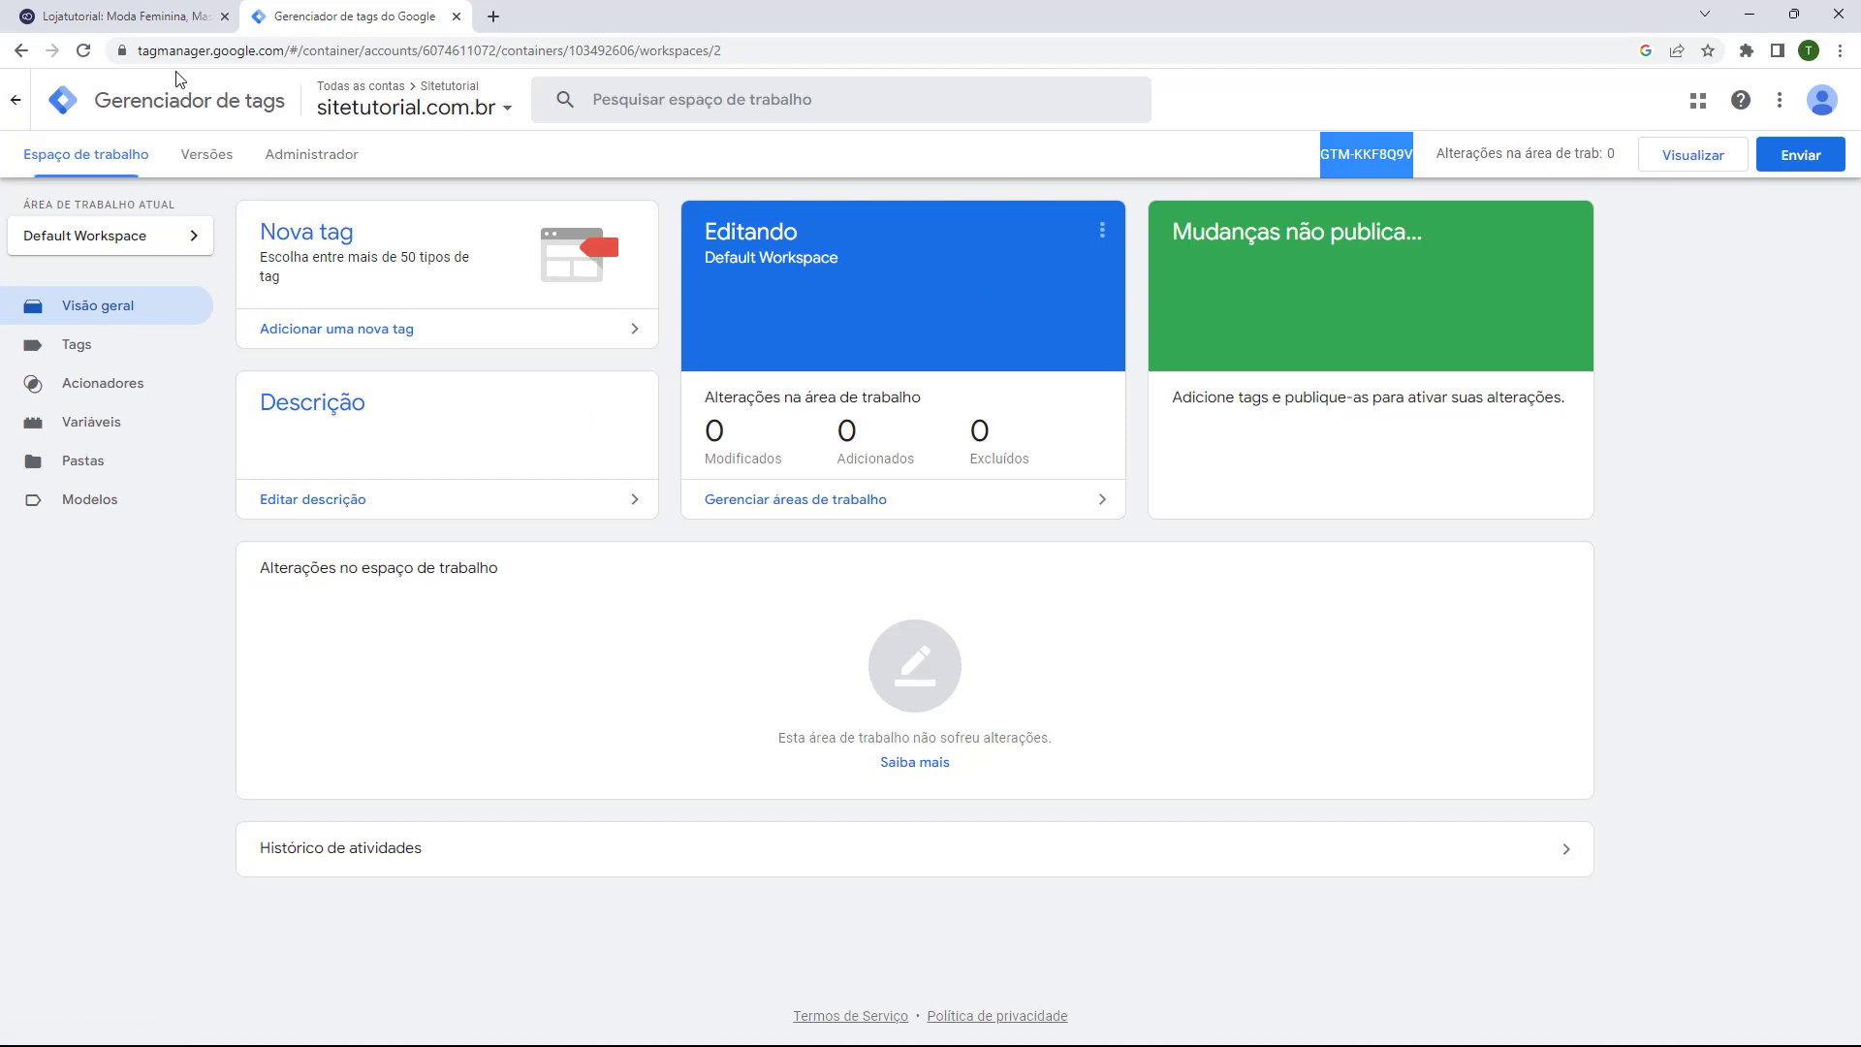
# Step: Switch back to the store's Códigos externos page and paste the copied container ID as the Google GTM ID
pyautogui.click(163, 22)
pyautogui.click(294, 300)
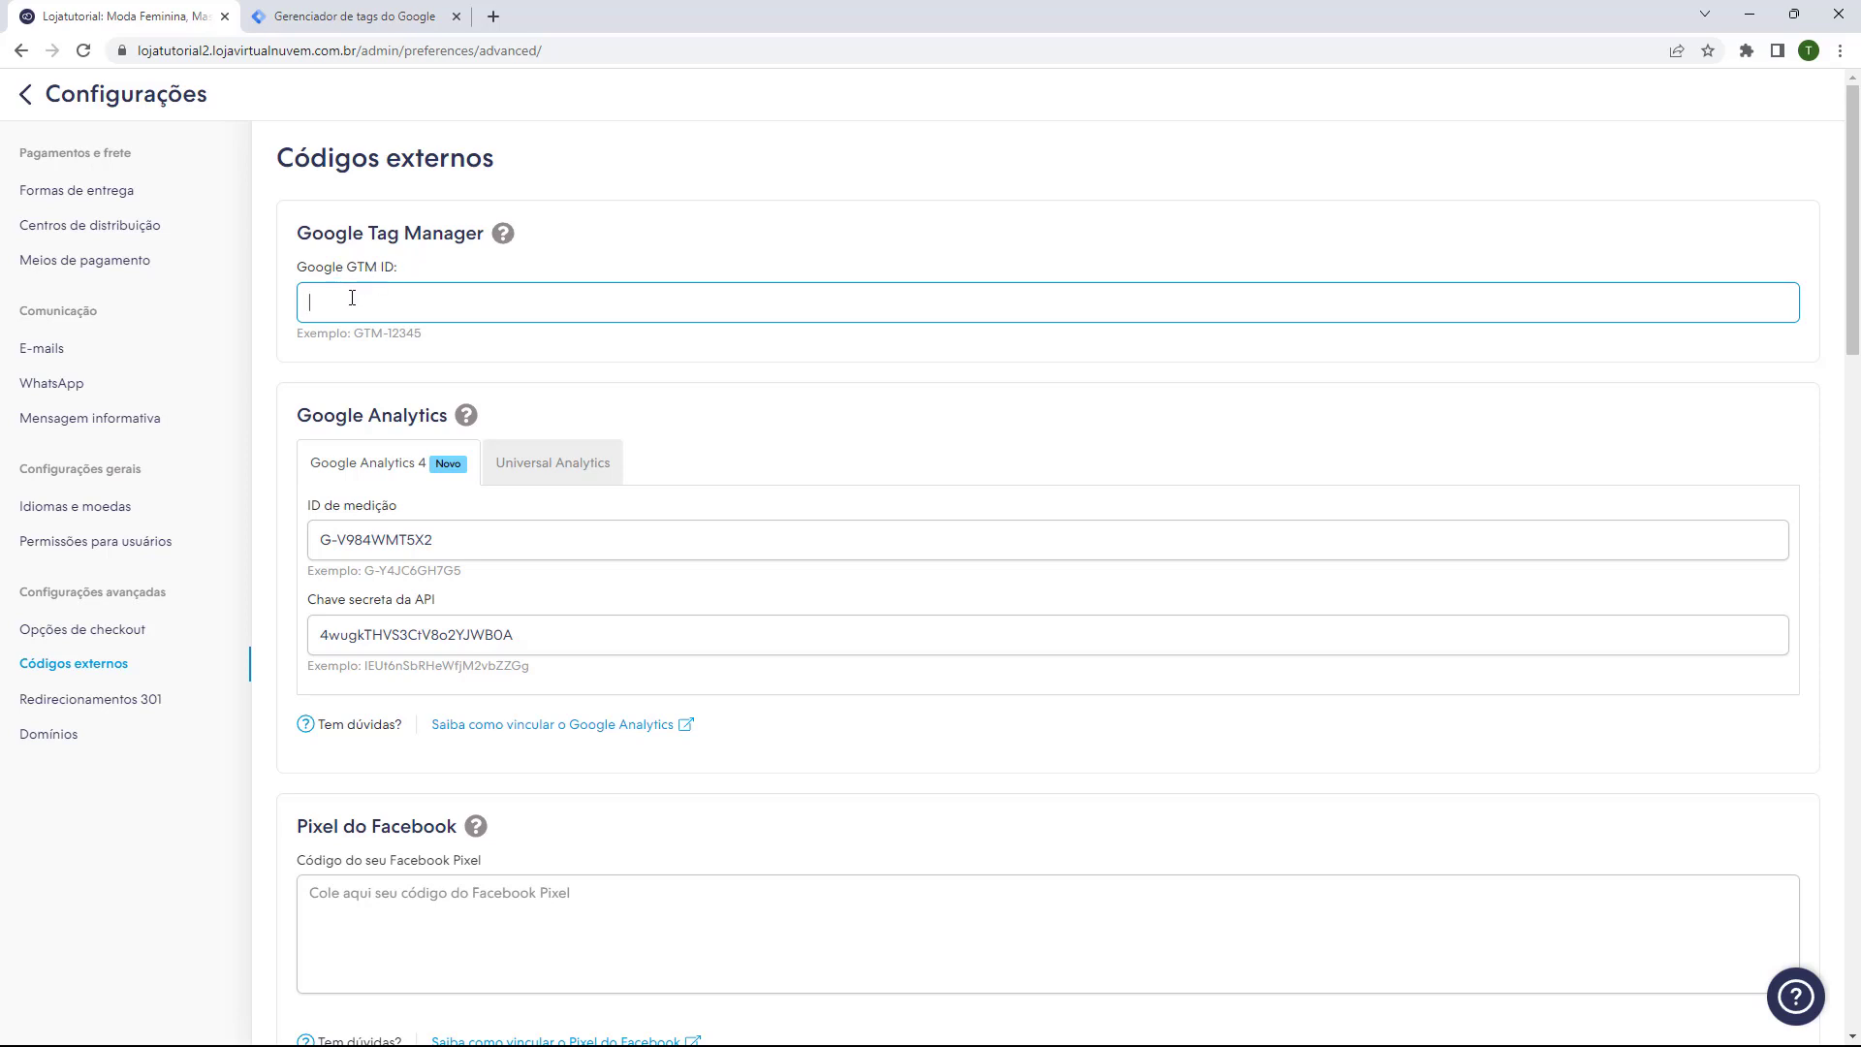
pyautogui.hotkey('ctrl', 'v')
pyautogui.click(291, 298)
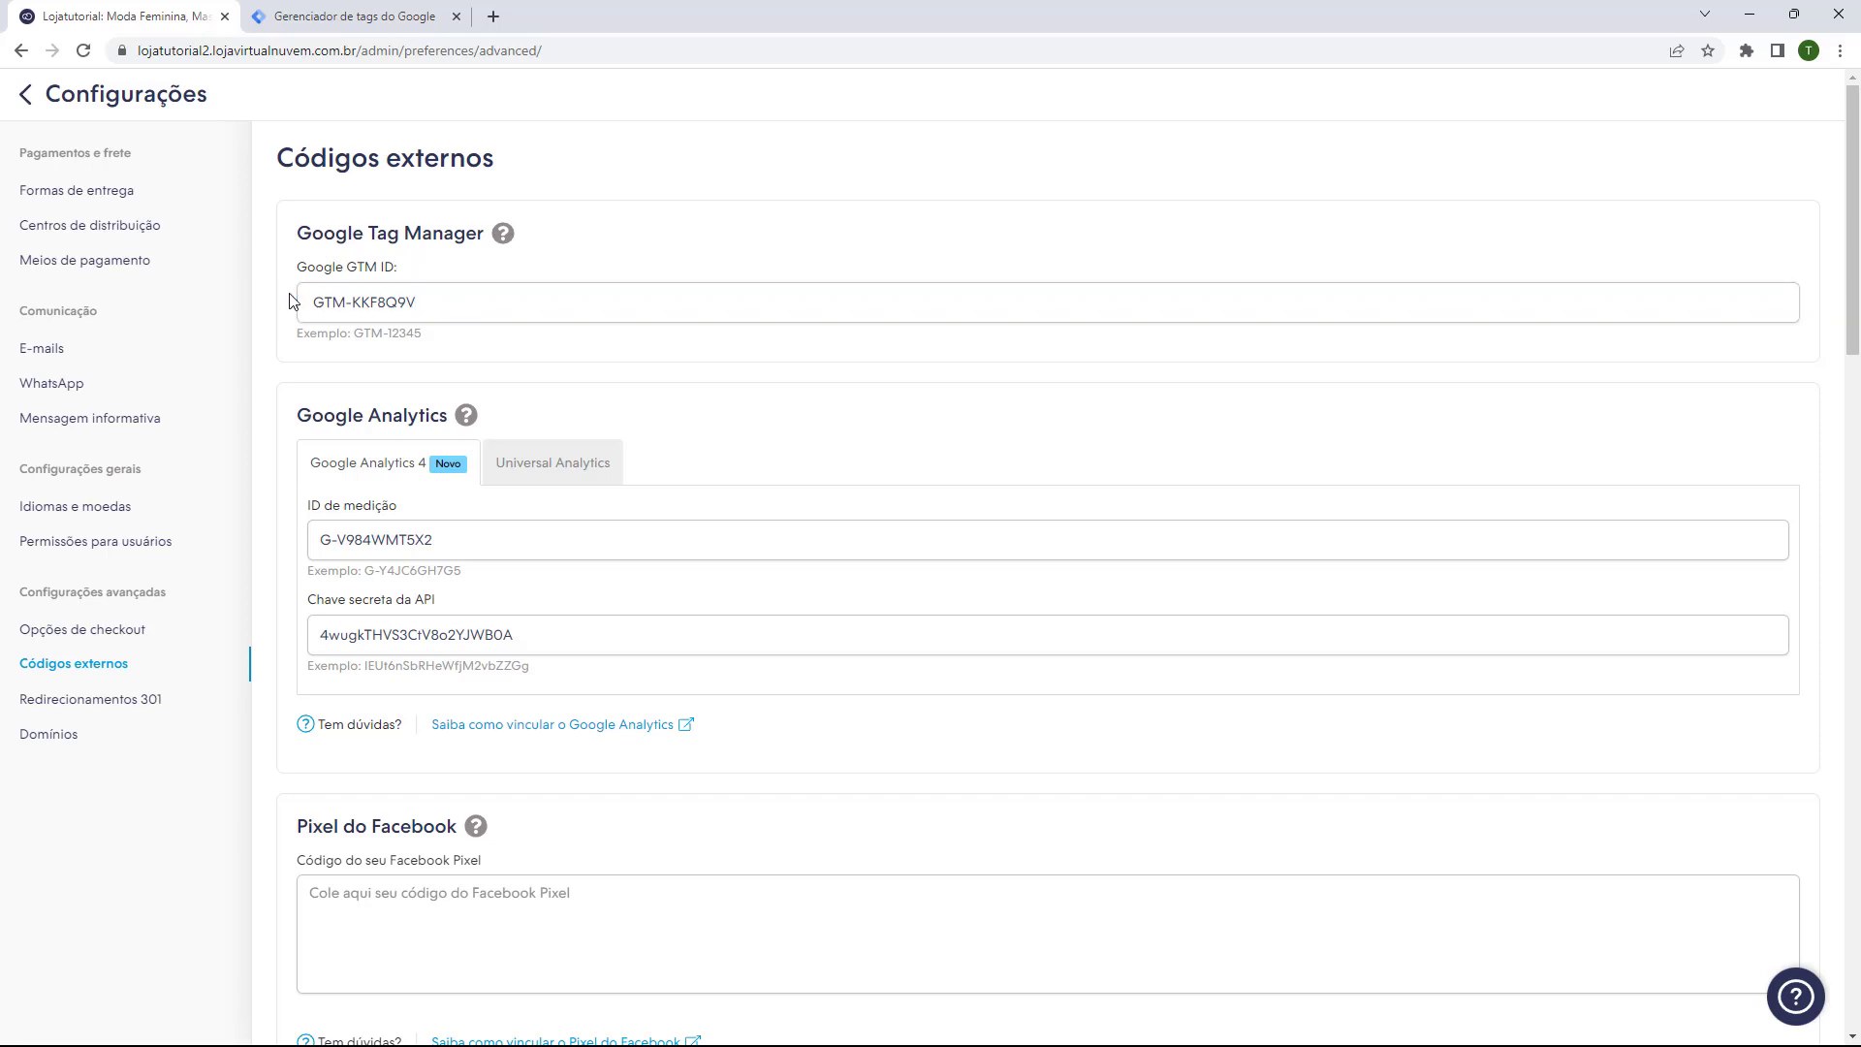
pyautogui.click(296, 302)
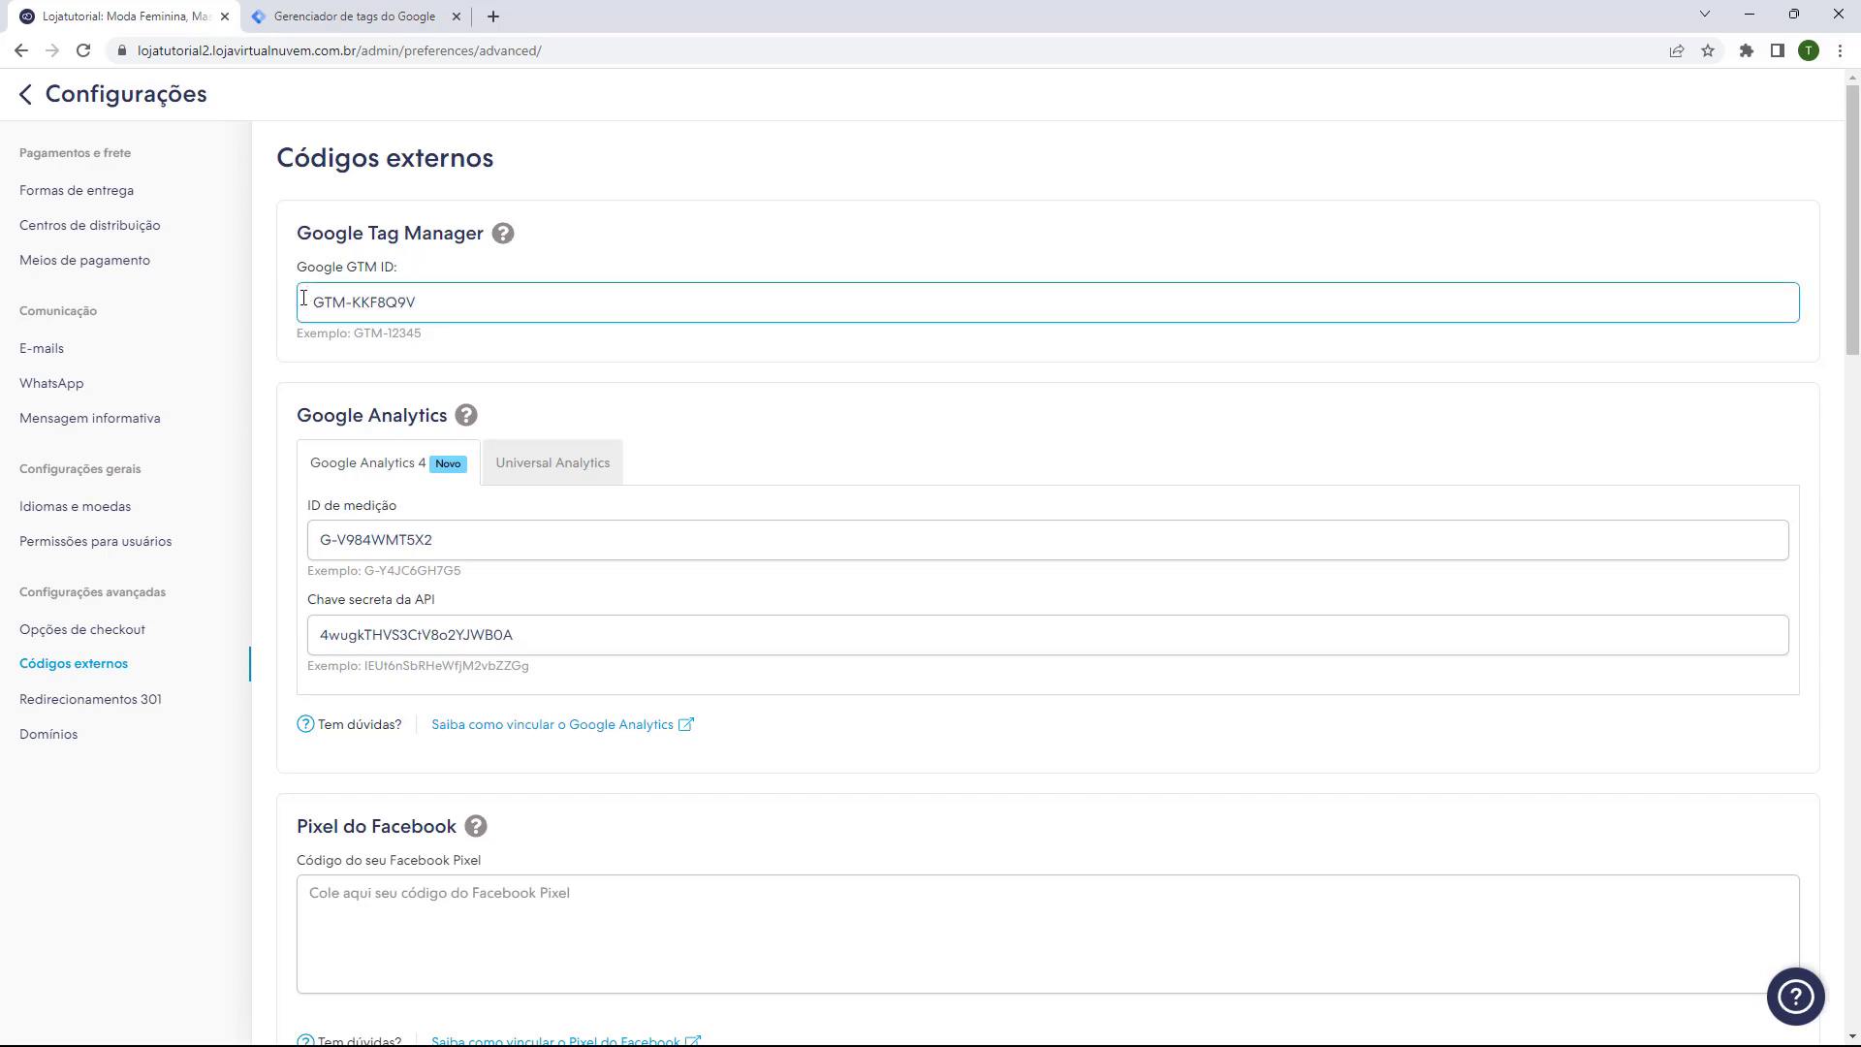
pyautogui.click(286, 296)
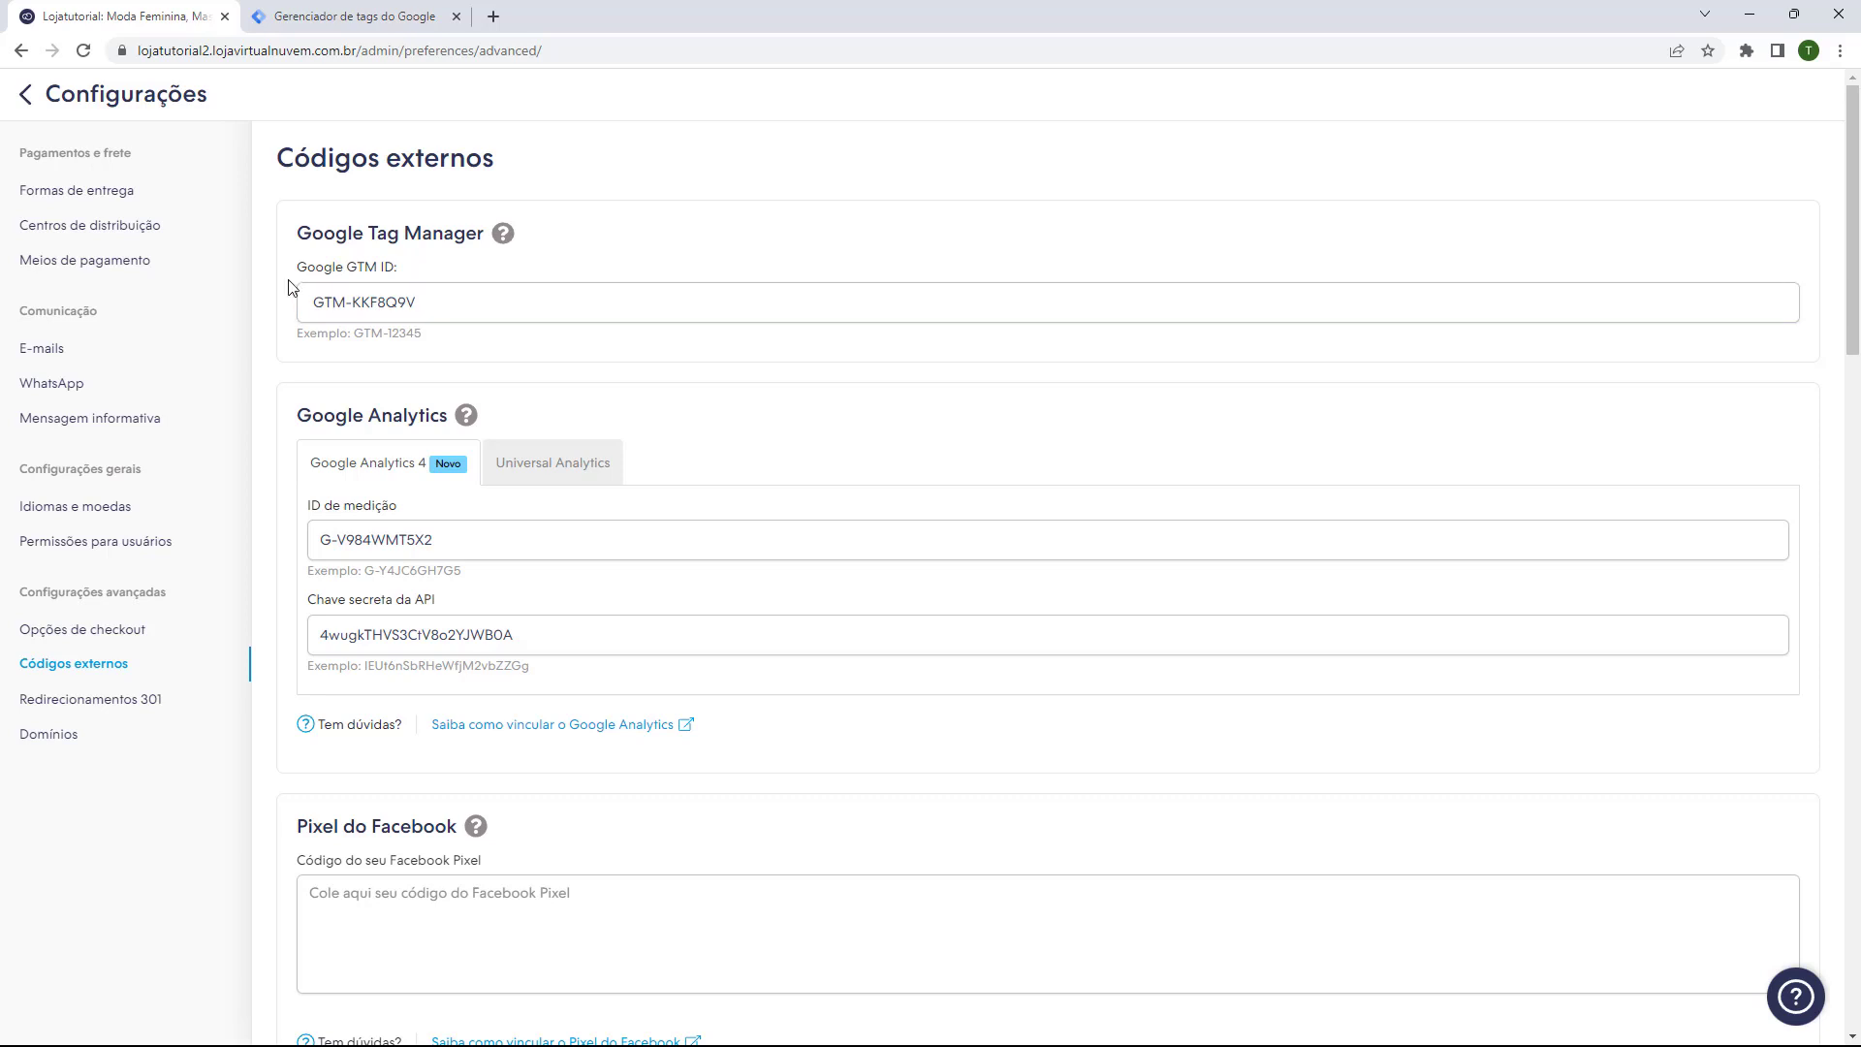
pyautogui.click(297, 291)
pyautogui.click(287, 285)
# Step: Save the changes to the store's external codes settings
pyautogui.scroll(-15, 286, 283)
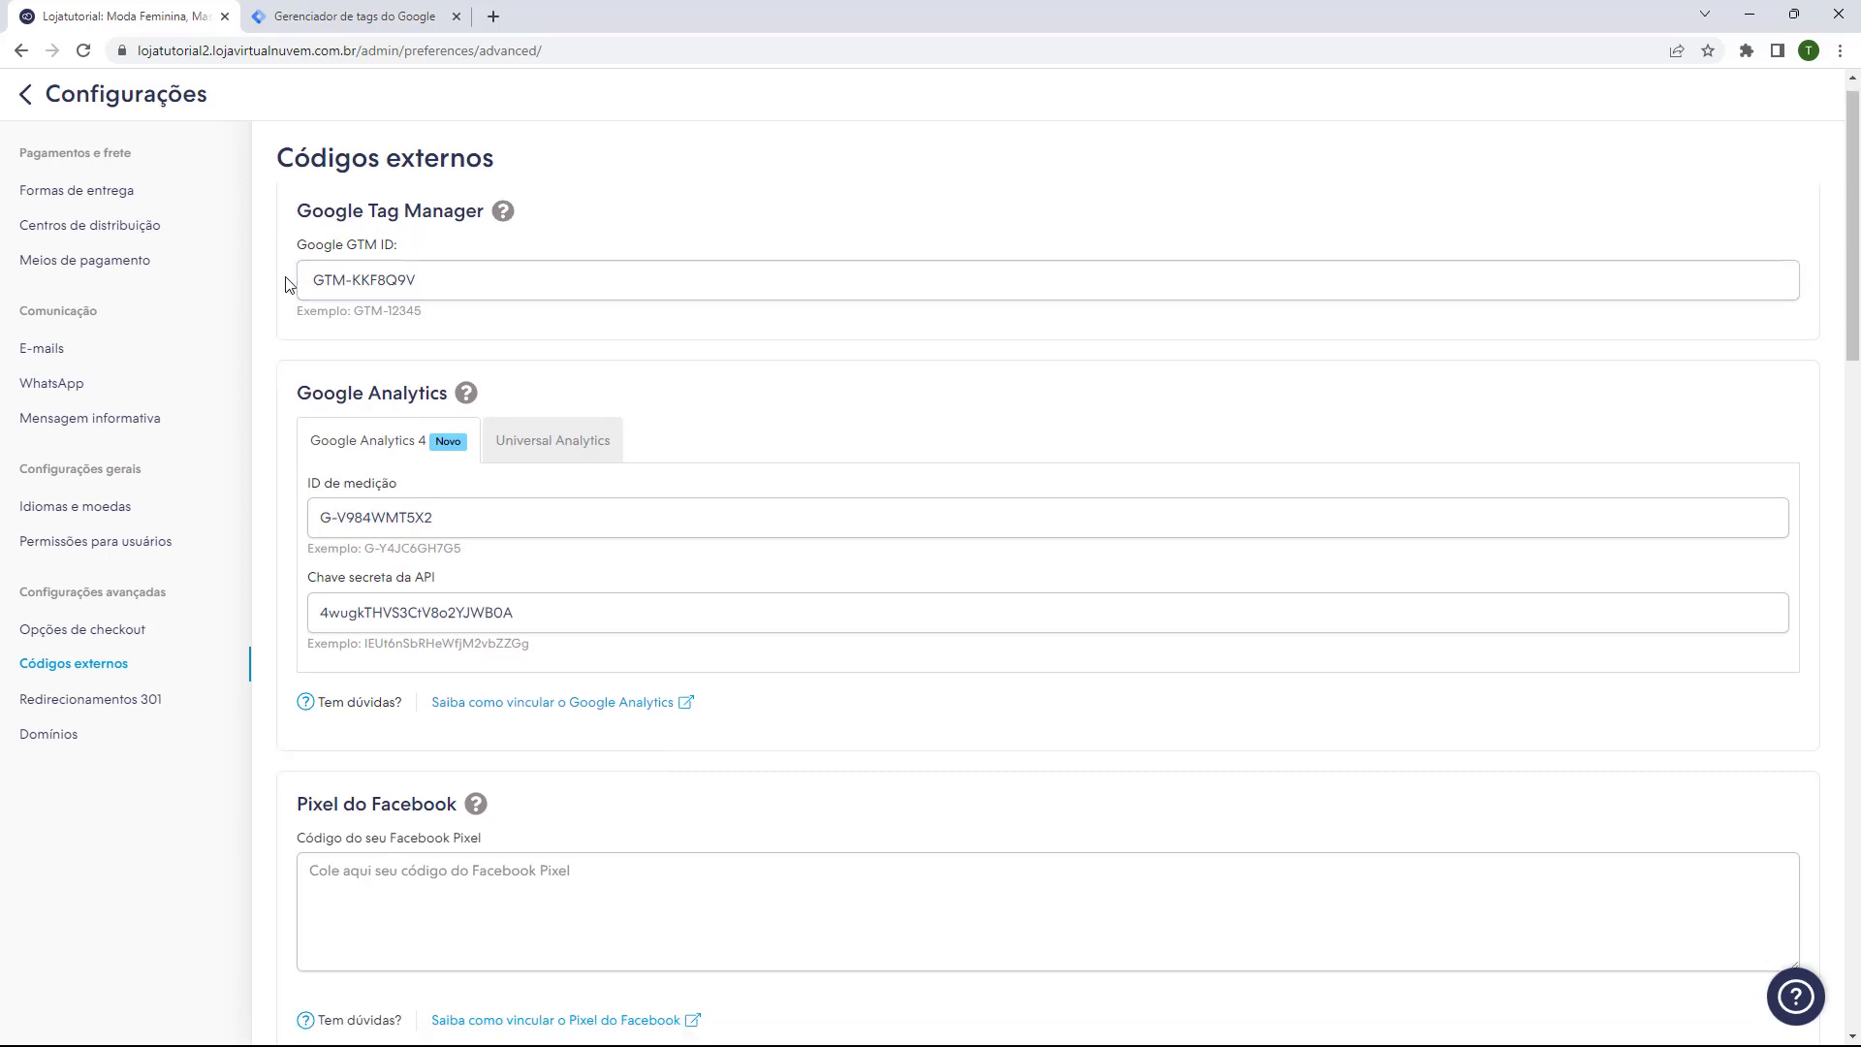
pyautogui.scroll(-5, 286, 278)
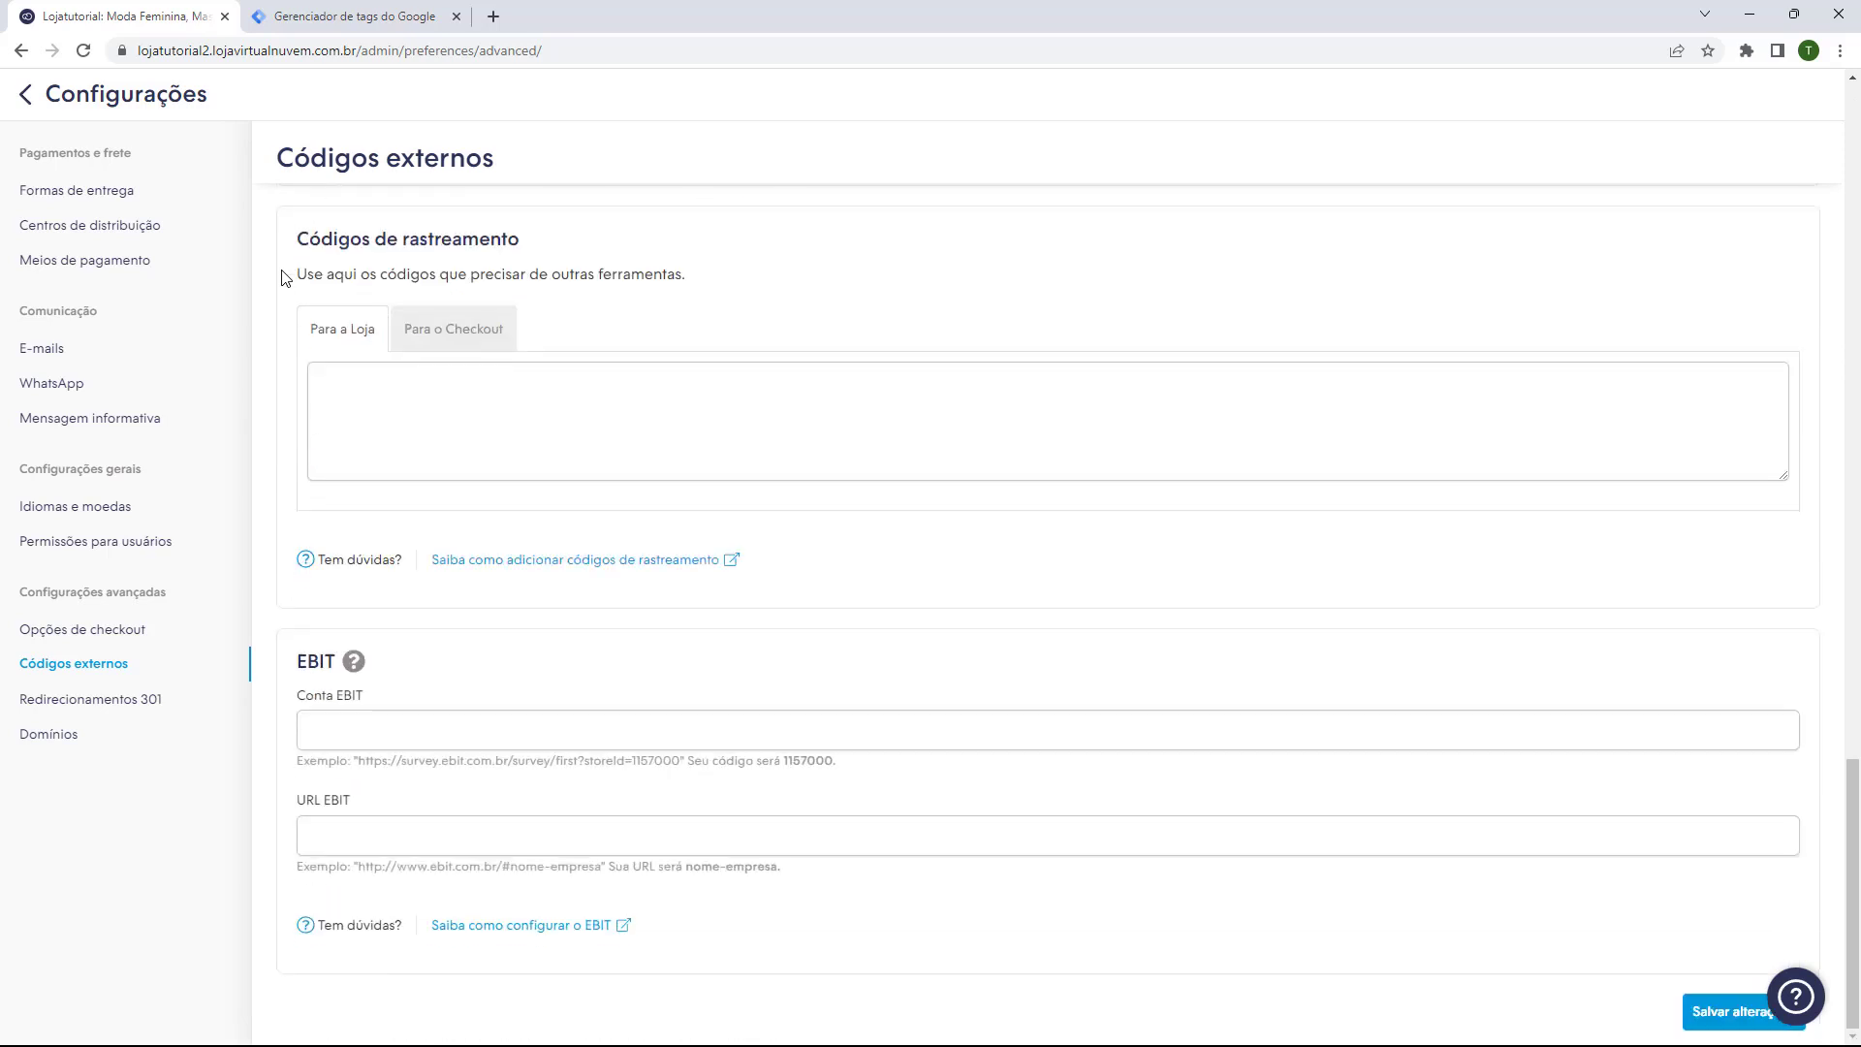
pyautogui.click(987, 742)
pyautogui.click(1722, 1022)
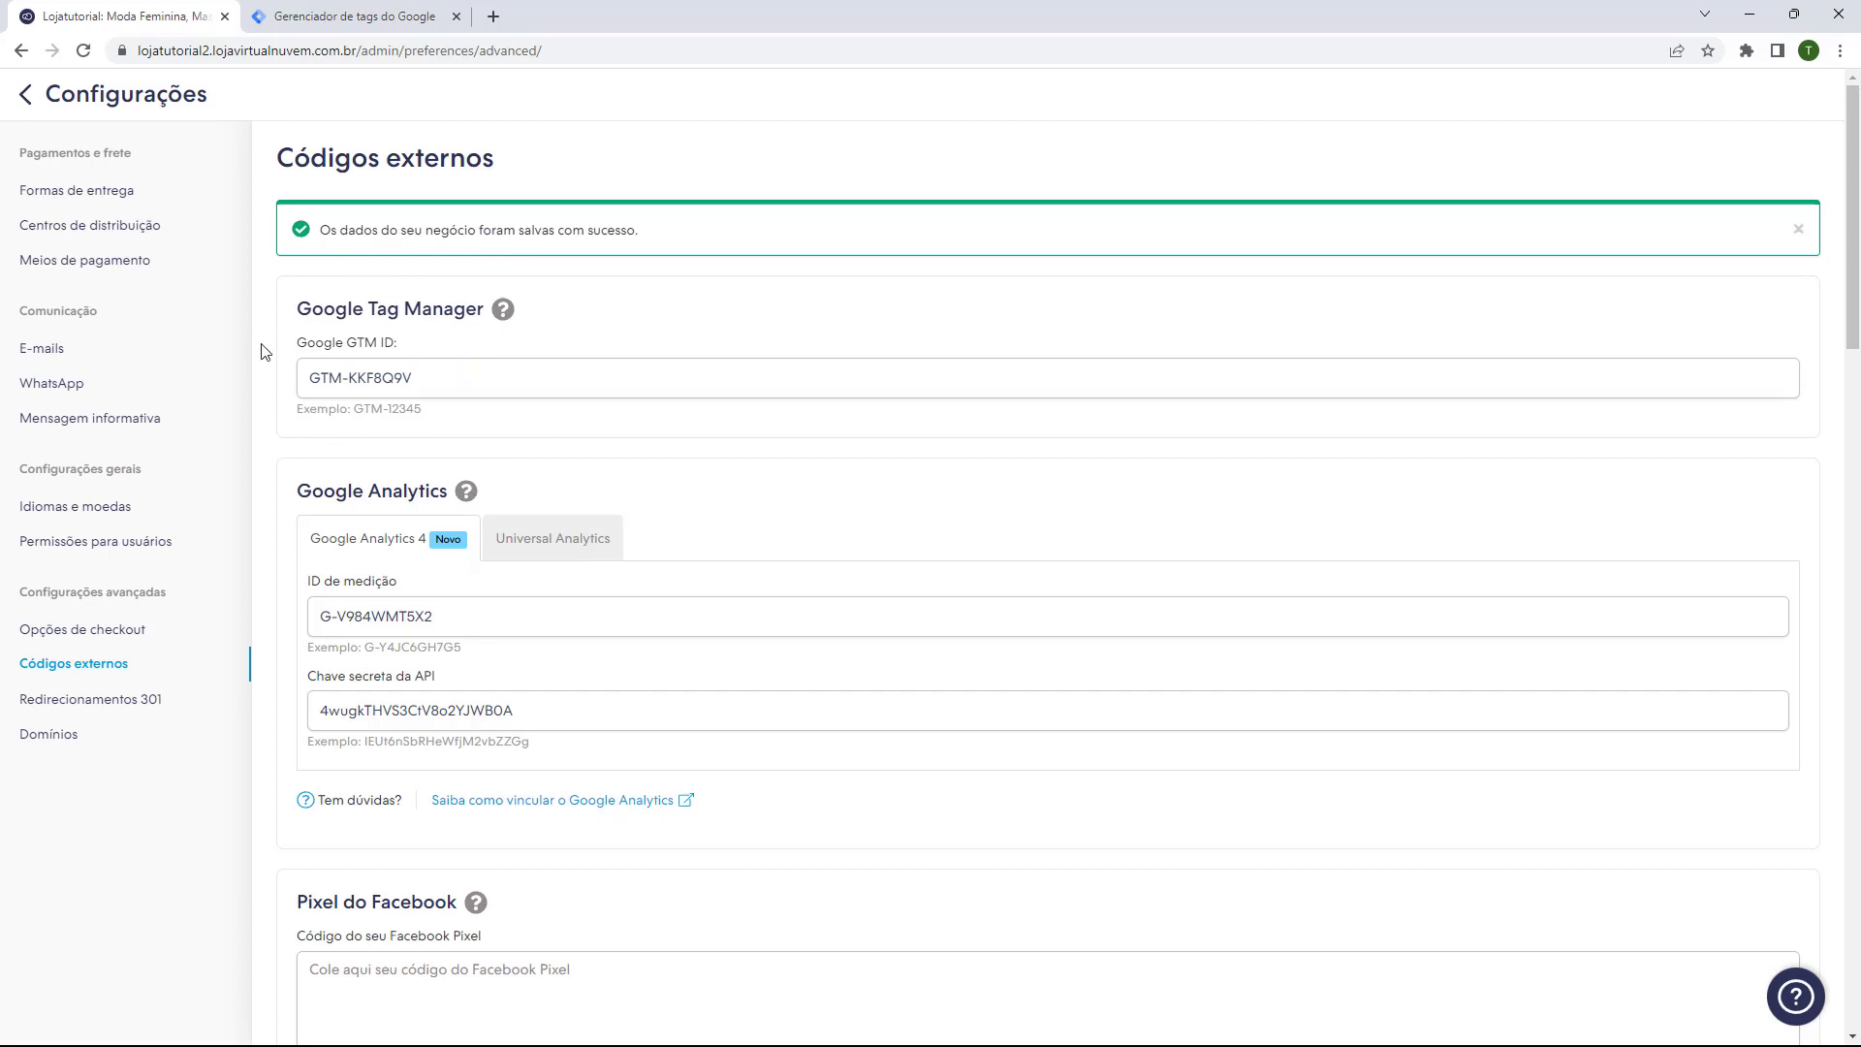
# Step: Switch back to the Google Tag Manager workspace of the sitetutorial.com.br container
pyautogui.click(353, 349)
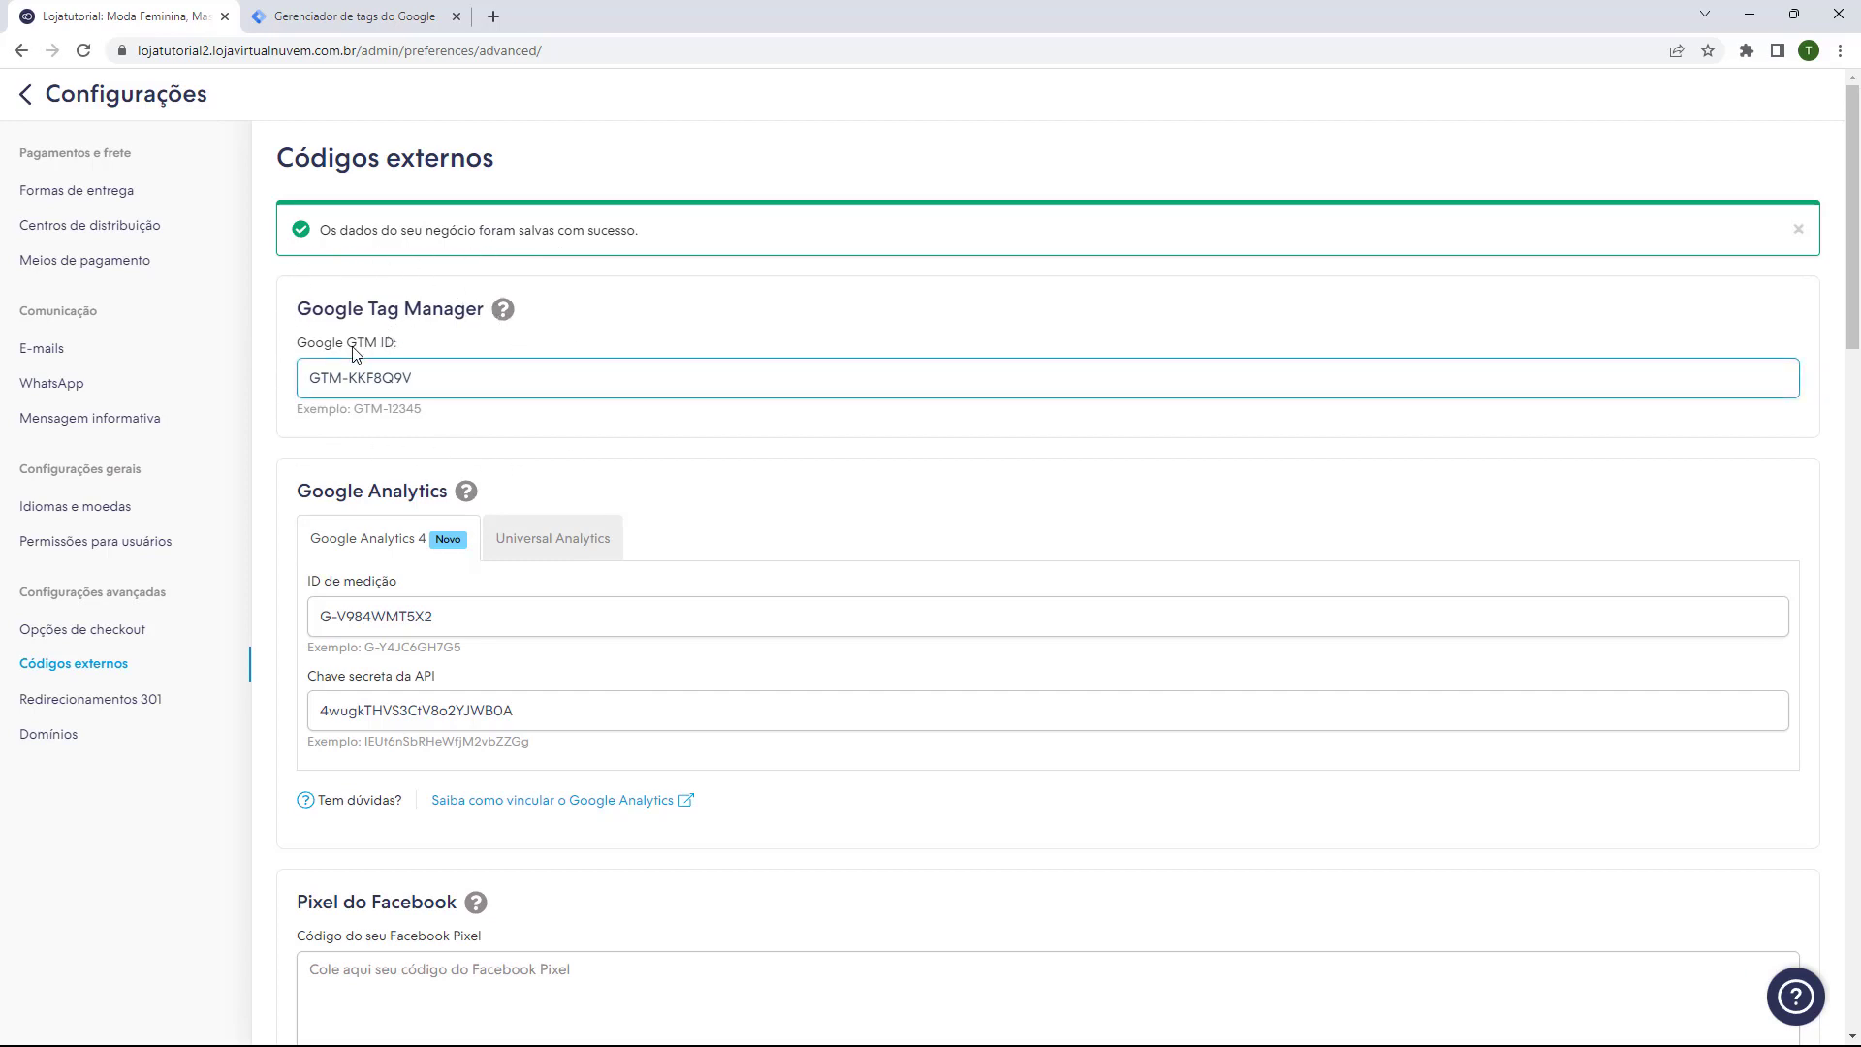
pyautogui.click(347, 367)
pyautogui.click(337, 21)
pyautogui.click(1654, 518)
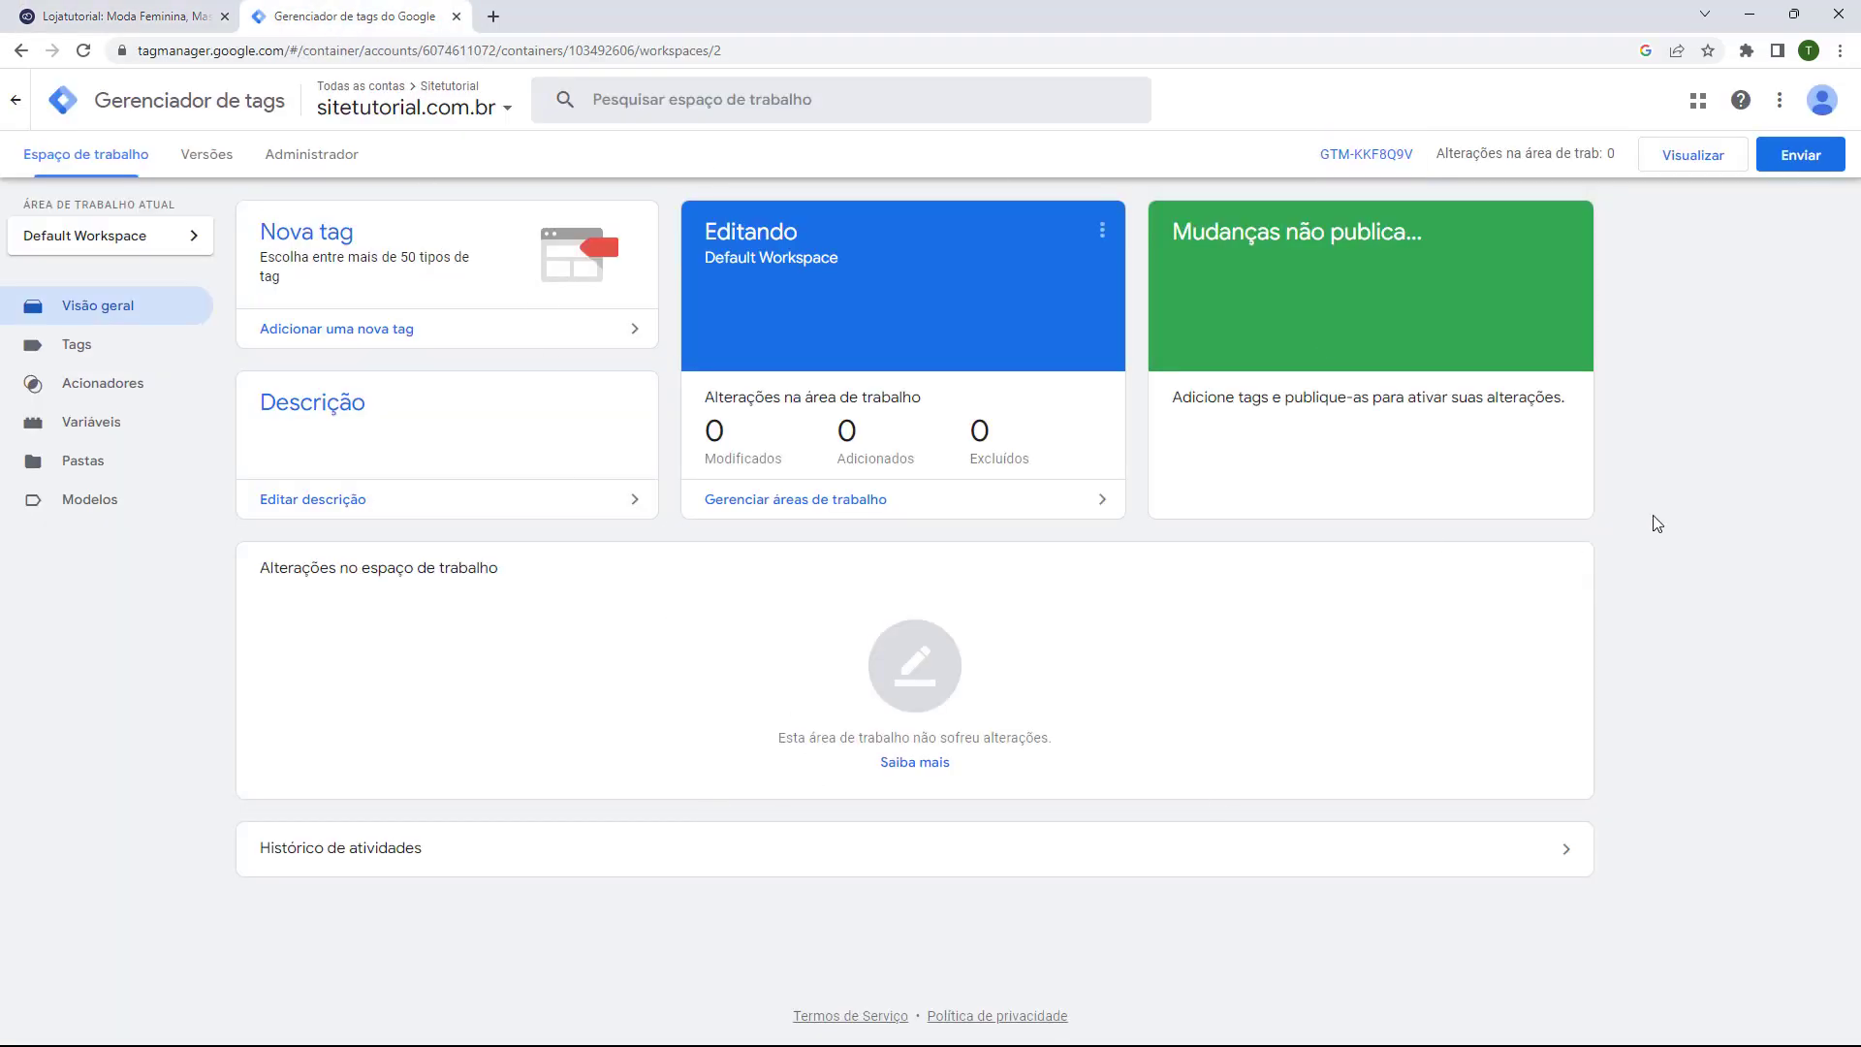